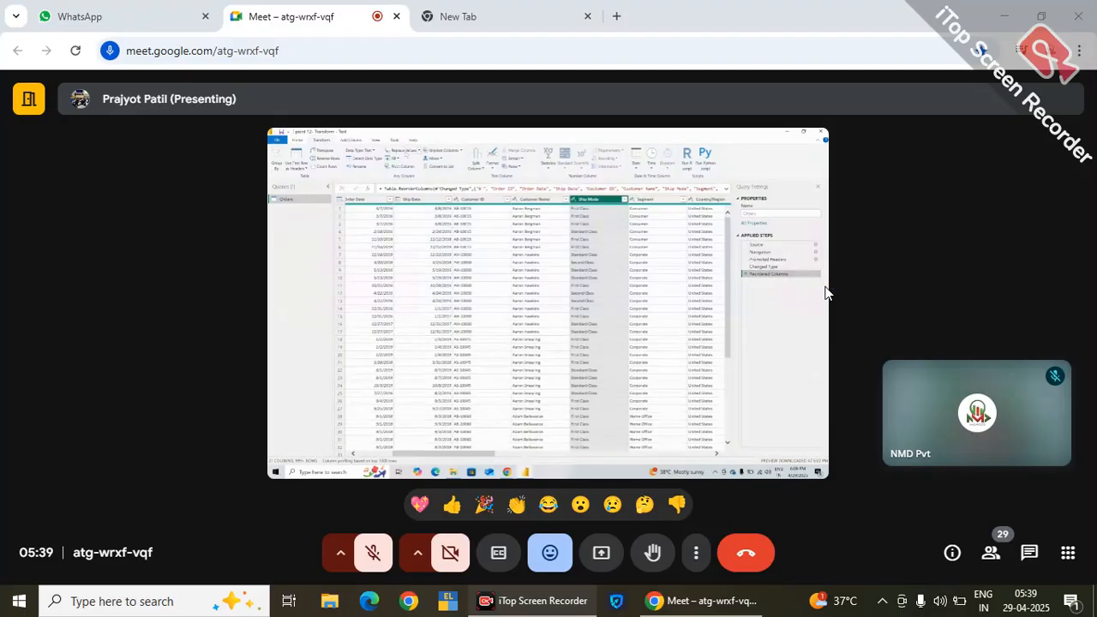
Step: Switch the meeting with the shared presentation to full screen
{"action": "left_click", "coordinate": [696, 553]}
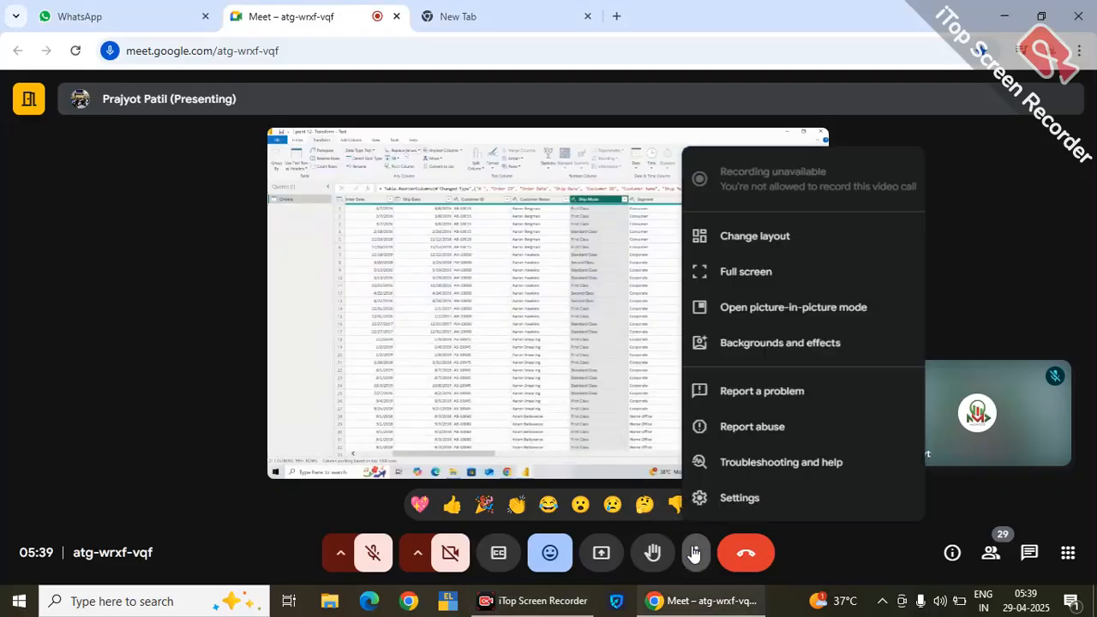
{"action": "left_click", "coordinate": [762, 252]}
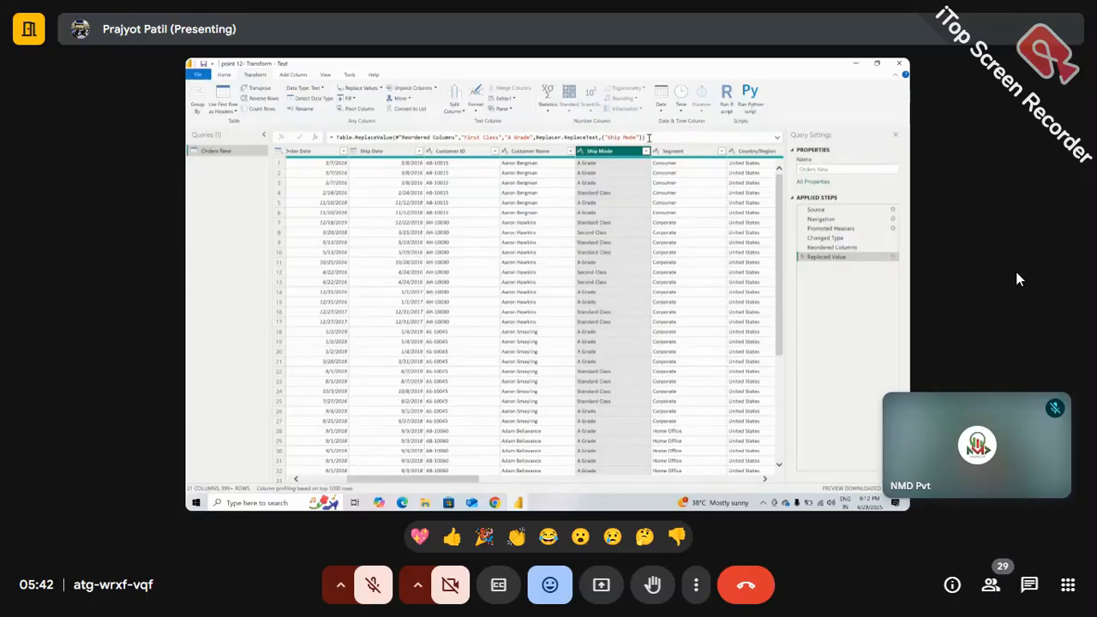
Step: Select the complete Table.ReplaceValue formula of the Ship Mode replacement in the Orders New query
{"action": "left_click", "coordinate": [655, 138]}
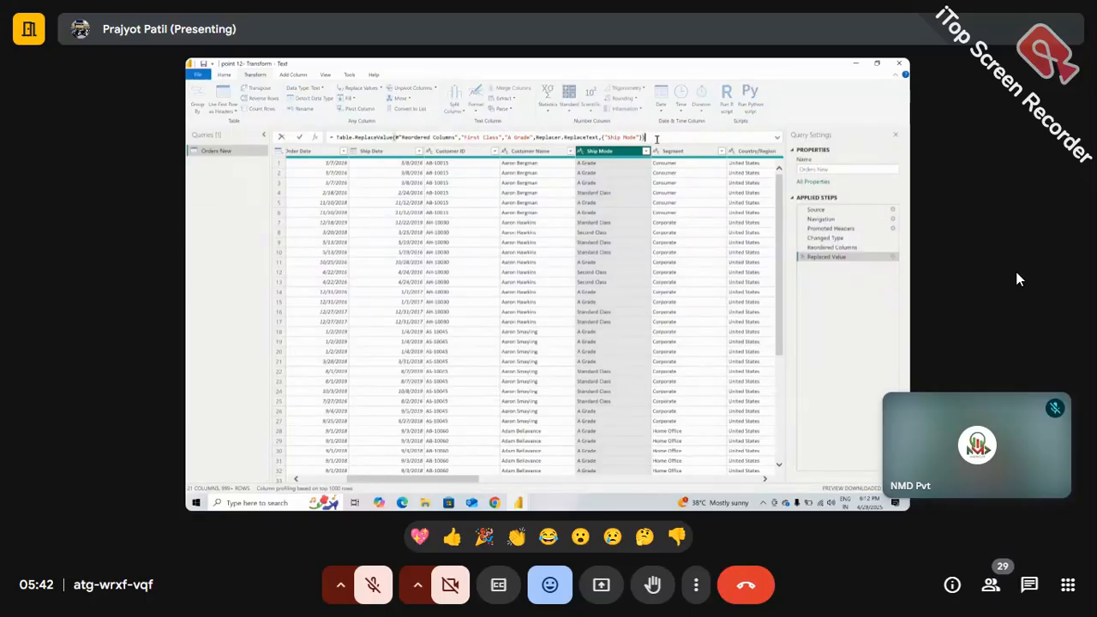
{"action": "left_click", "coordinate": [337, 137], "text": "shift"}
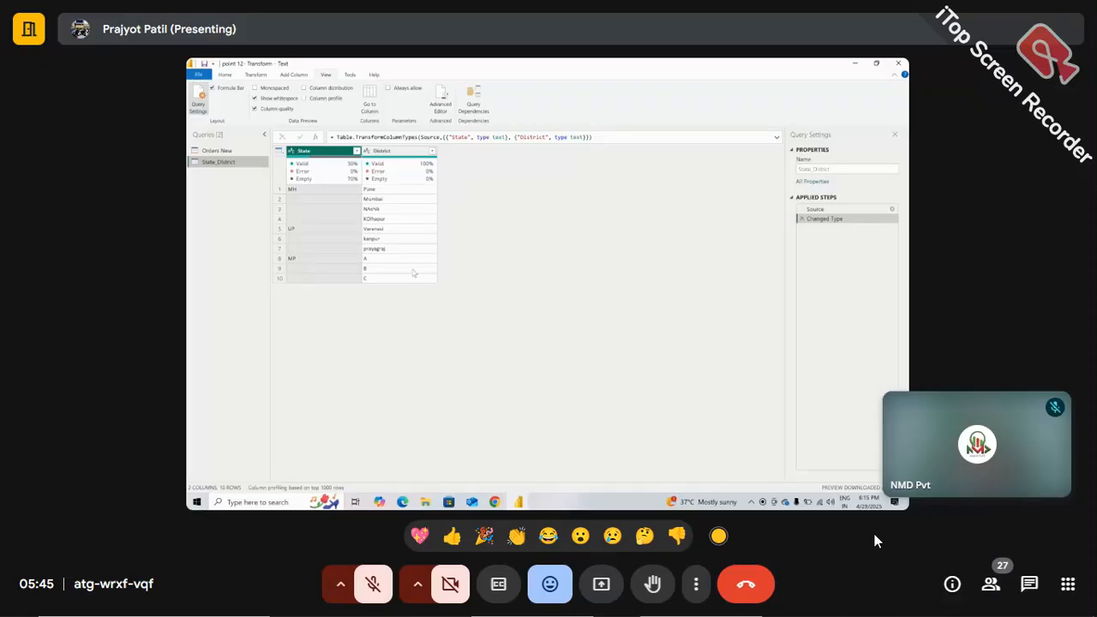
Step: Inspect the State column of State_District, including its valid, error and empty quality figures
{"action": "left_click", "coordinate": [314, 199]}
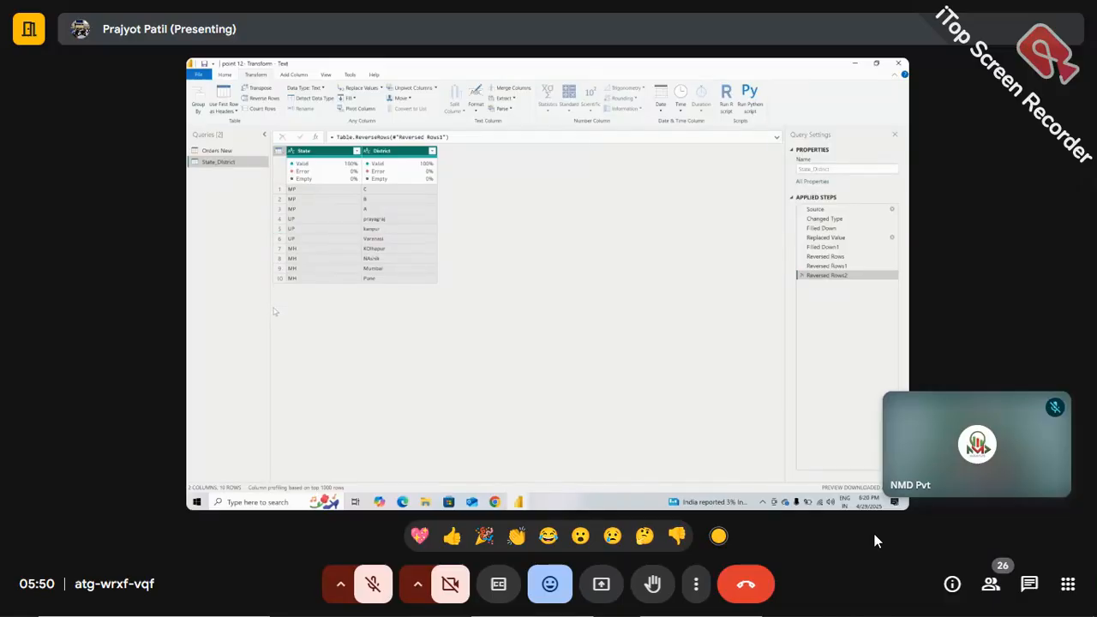
{"action": "mouse_move", "coordinate": [302, 174]}
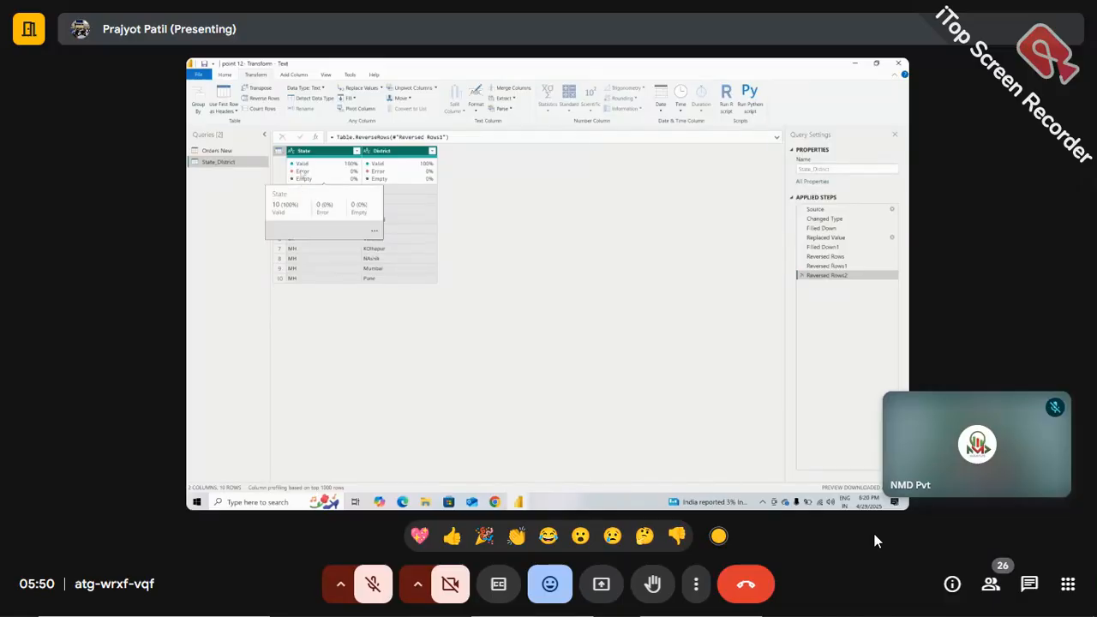
{"action": "left_click", "coordinate": [300, 152]}
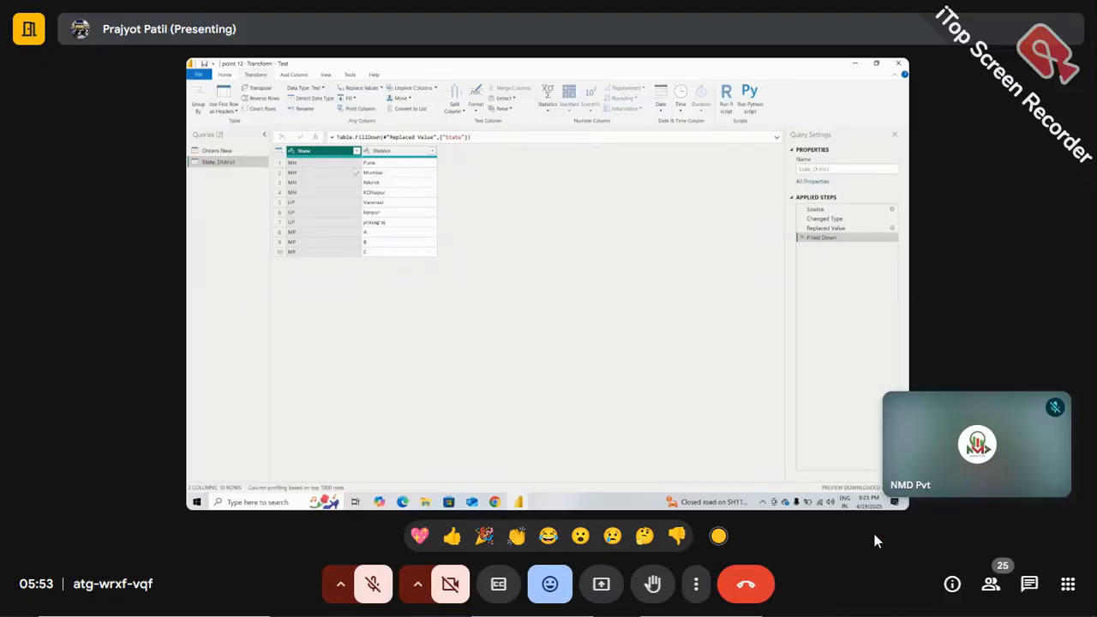
Step: Group the State_District rows by State with the Count Rows operation, entering Ro in the new column name
{"action": "left_click", "coordinate": [198, 104]}
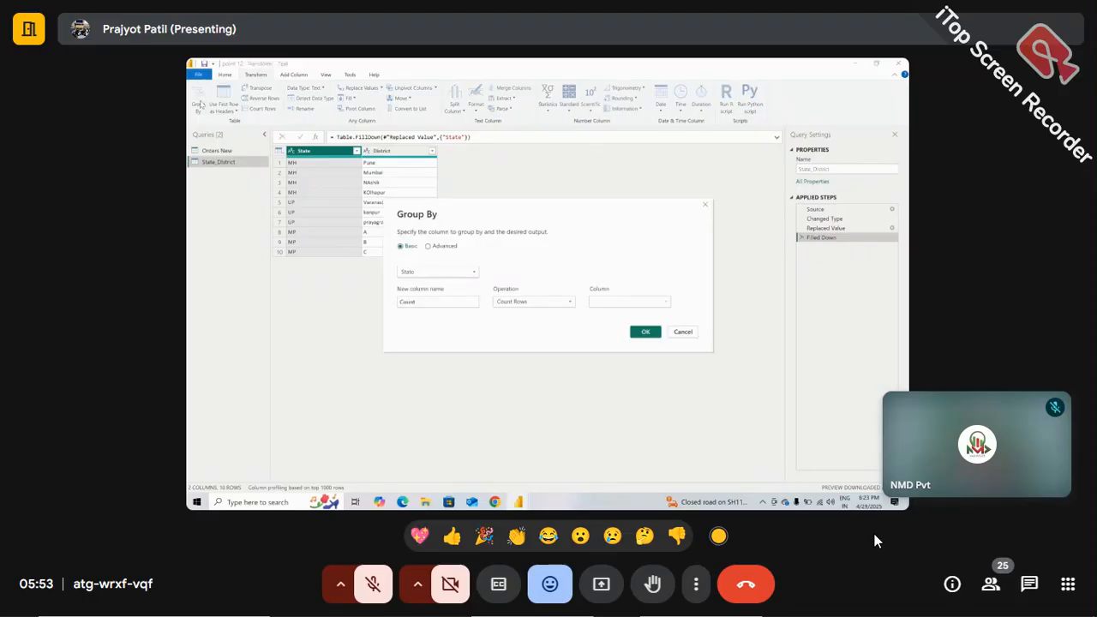
{"action": "left_click", "coordinate": [418, 303]}
{"action": "type", "text": "Ro"}
{"action": "left_click", "coordinate": [646, 333]}
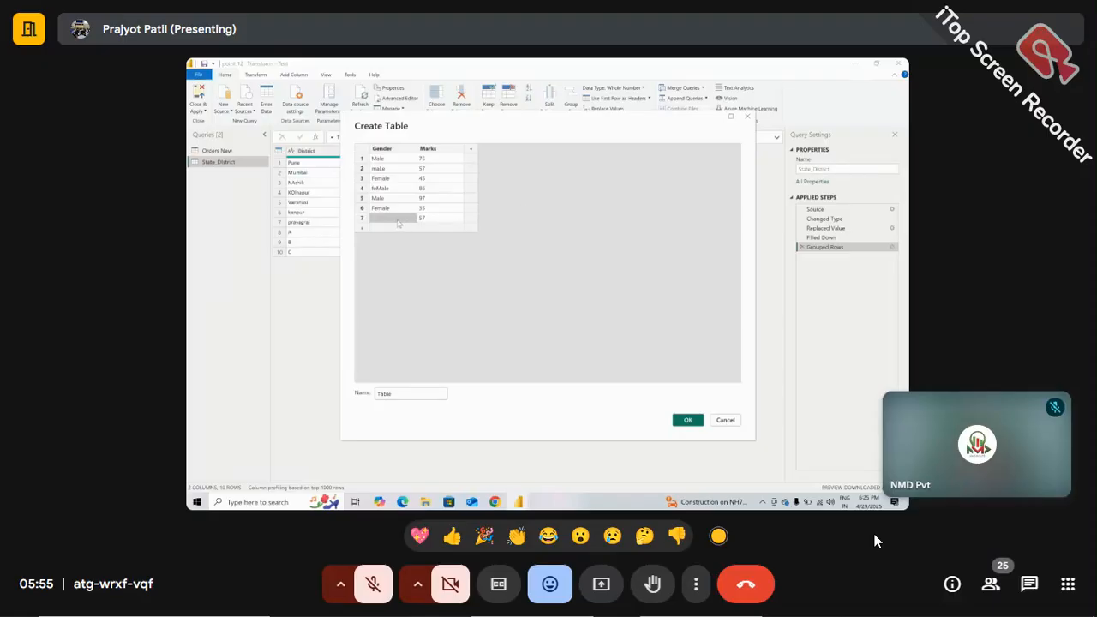
Step: Enter mAle as the Gender in row 7 of the new table and create it under the name G_M
{"action": "key", "text": "BackSpace"}
{"action": "type", "text": "mAle"}
{"action": "left_click", "coordinate": [402, 392]}
{"action": "key", "text": "BackSpace"}
{"action": "key", "text": "BackSpace"}
{"action": "key", "text": "BackSpace"}
{"action": "key", "text": "BackSpace"}
{"action": "key", "text": "BackSpace"}
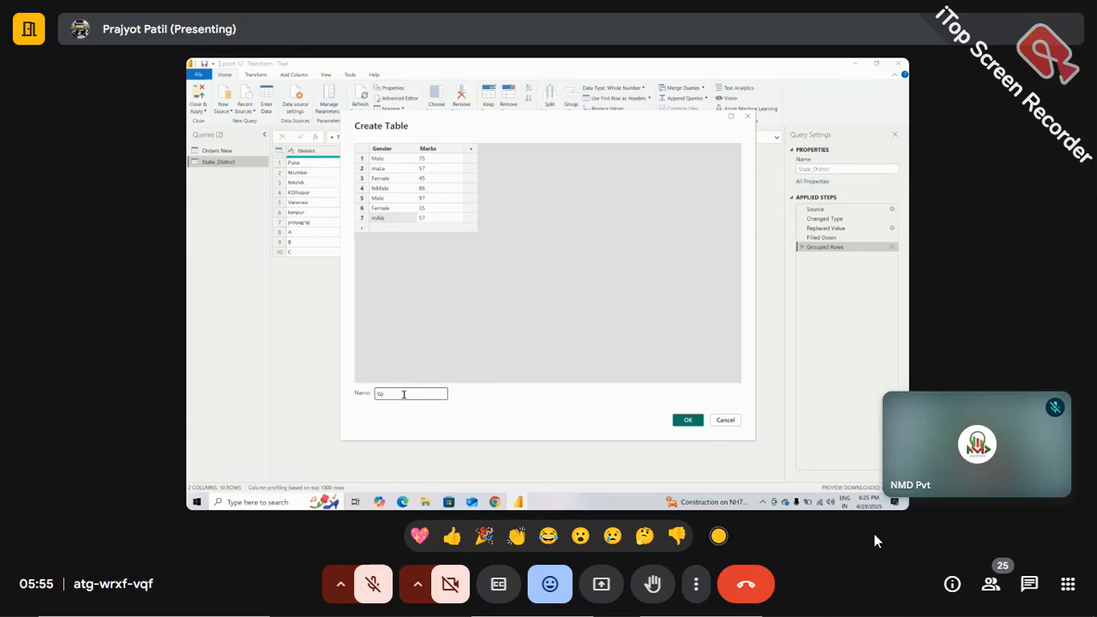
{"action": "type", "text": "G_M"}
{"action": "left_click", "coordinate": [688, 420]}
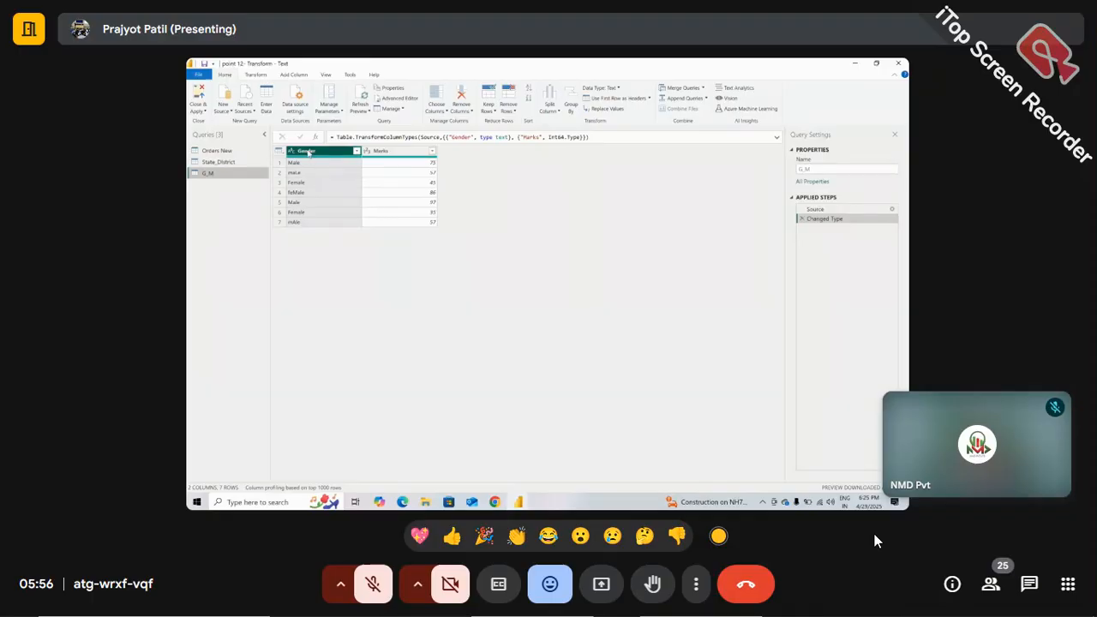
Step: Group the G_M rows by Gender with a Count Rows column named Count
{"action": "left_click", "coordinate": [255, 74]}
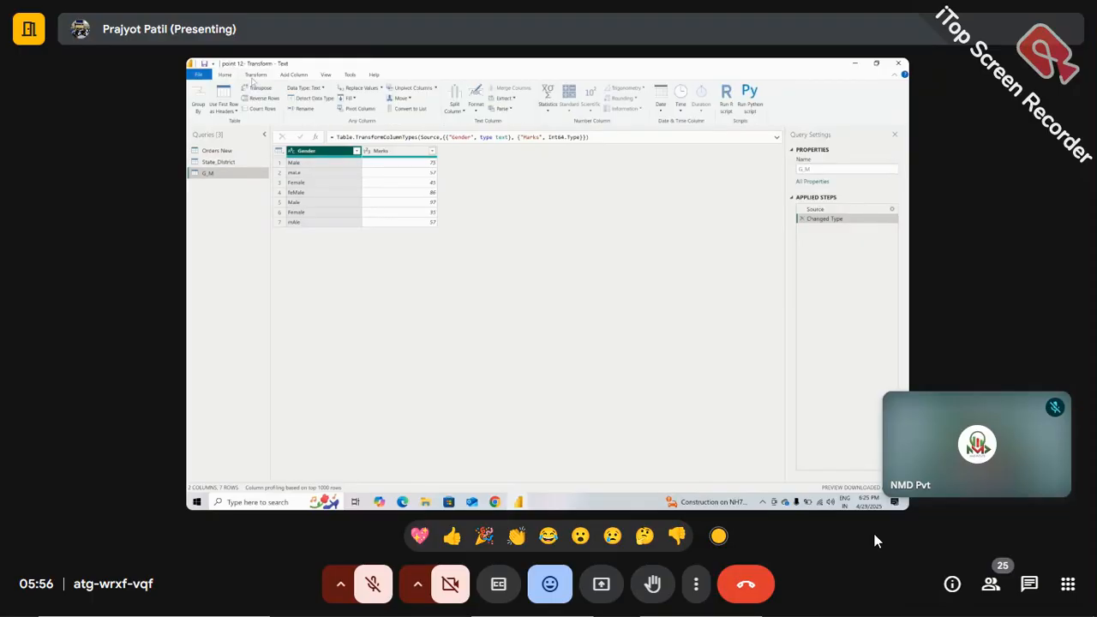
{"action": "left_click", "coordinate": [198, 101]}
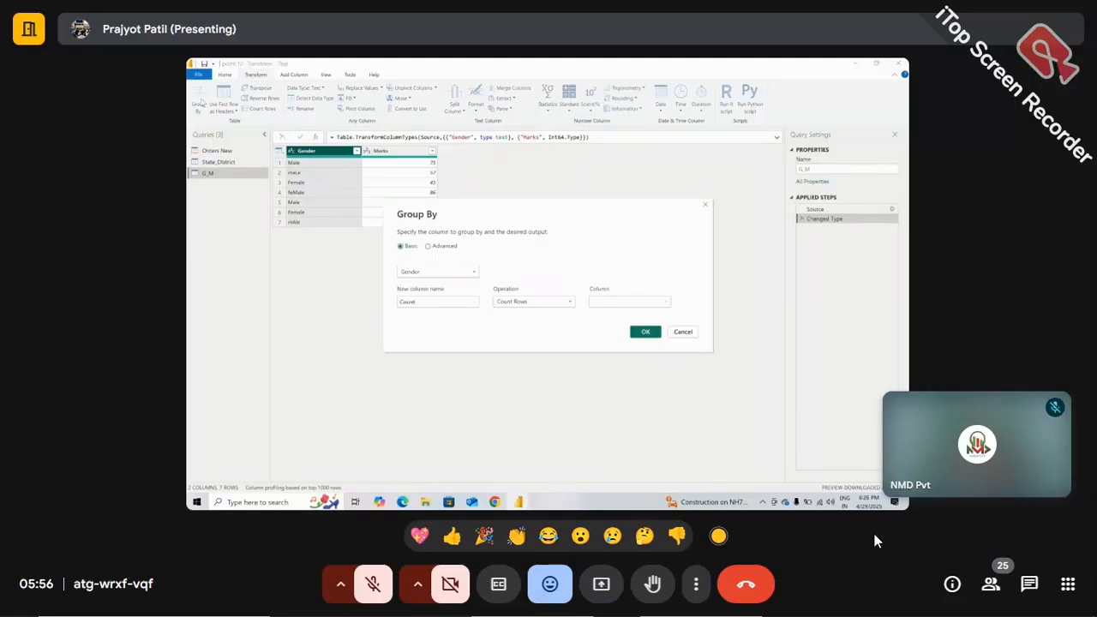
{"action": "left_click", "coordinate": [645, 333]}
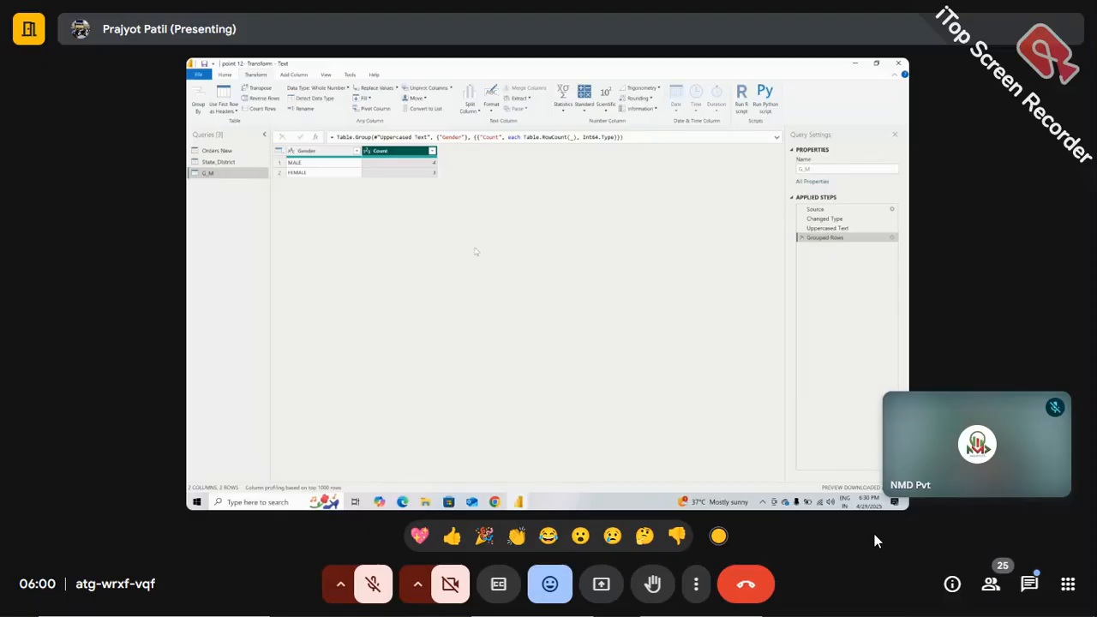
Step: Delete the Grouped Rows step of G_M and group the uppercased rows by Gender again with a Count column
{"action": "left_click", "coordinate": [802, 238]}
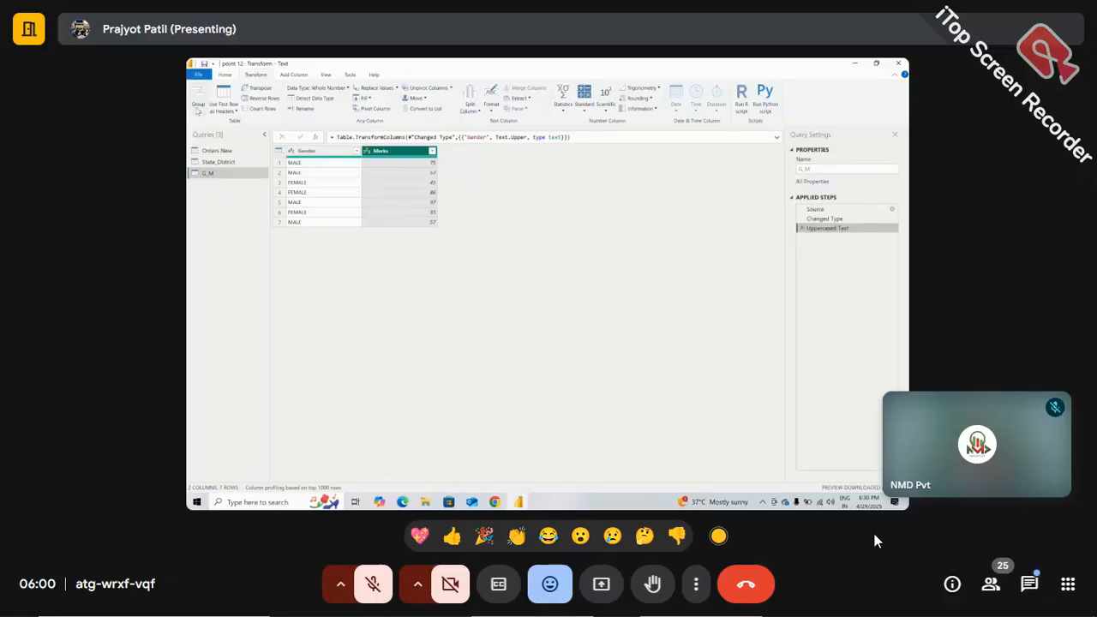
{"action": "left_click", "coordinate": [325, 154]}
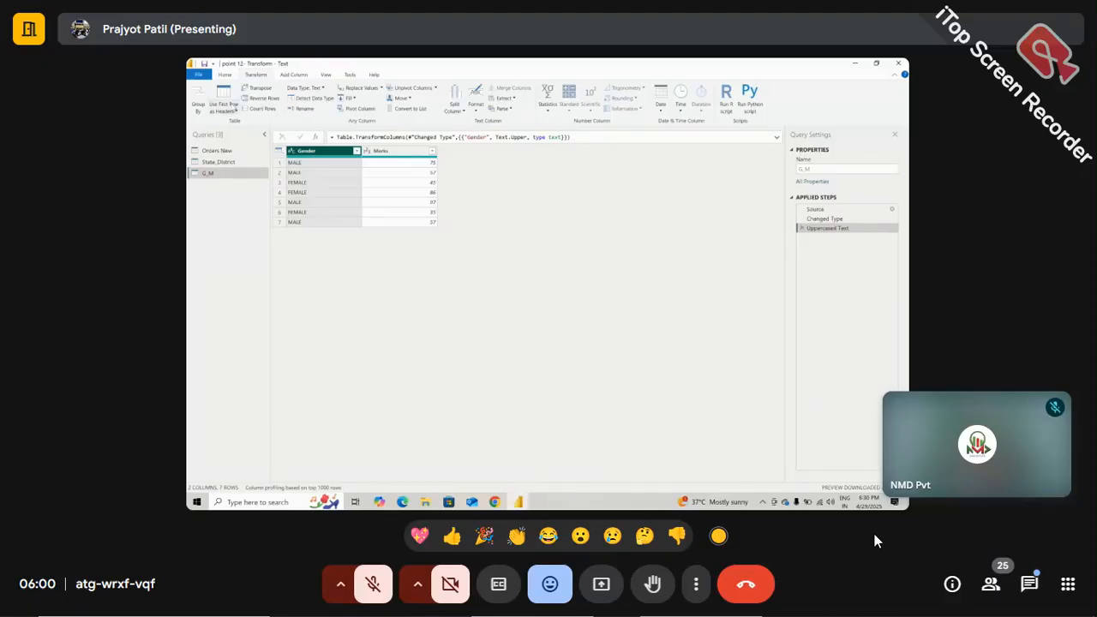
{"action": "left_click", "coordinate": [199, 98]}
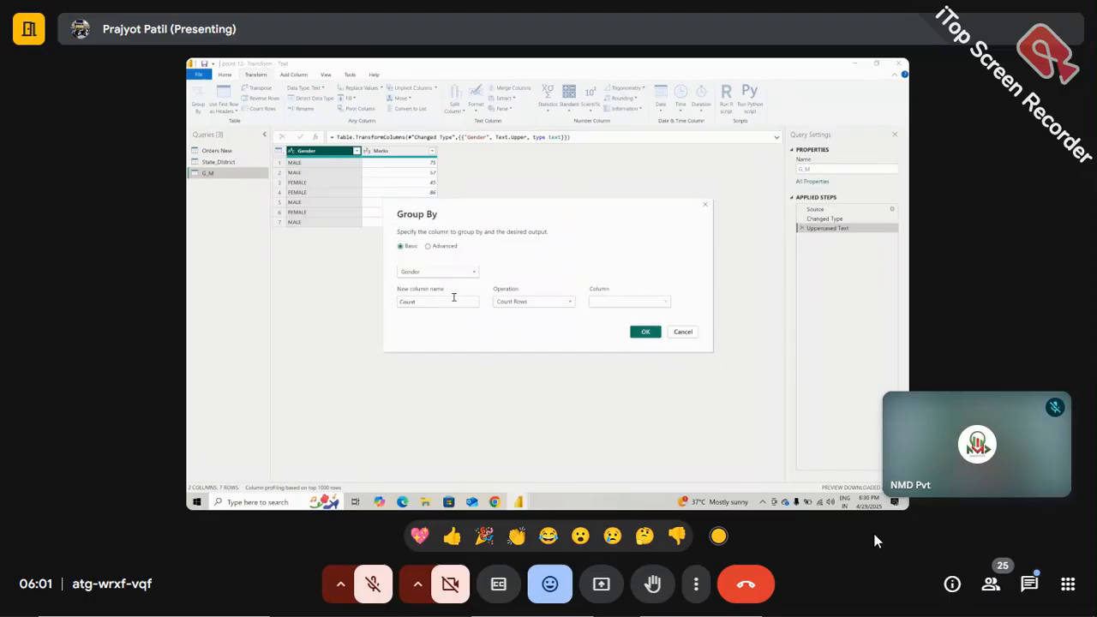
{"action": "left_click", "coordinate": [646, 332]}
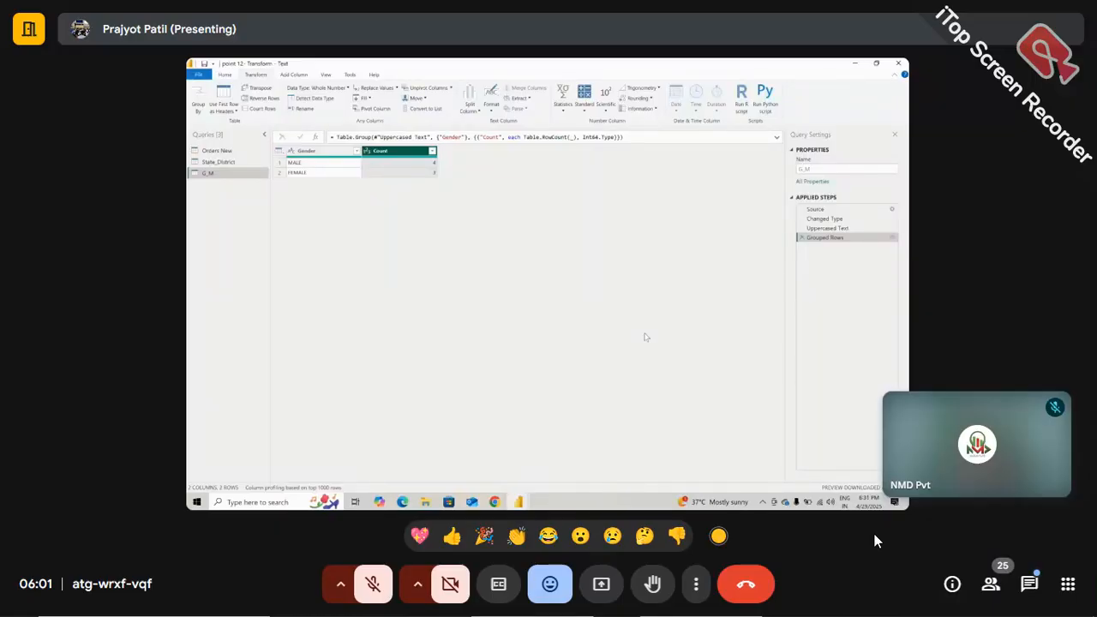
Step: Remove the Grouped Rows step from the applied steps of G_M
{"action": "left_click", "coordinate": [803, 238]}
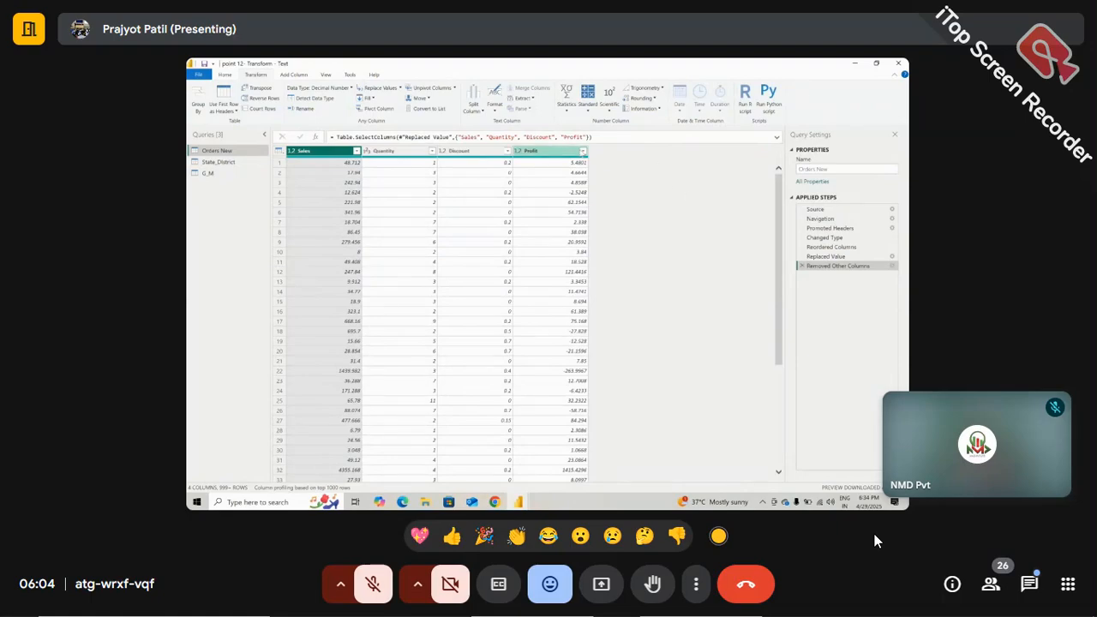
Step: Select the Profit column in Orders New and bring up its column operations
{"action": "left_click", "coordinate": [549, 151]}
{"action": "right_click", "coordinate": [565, 153]}
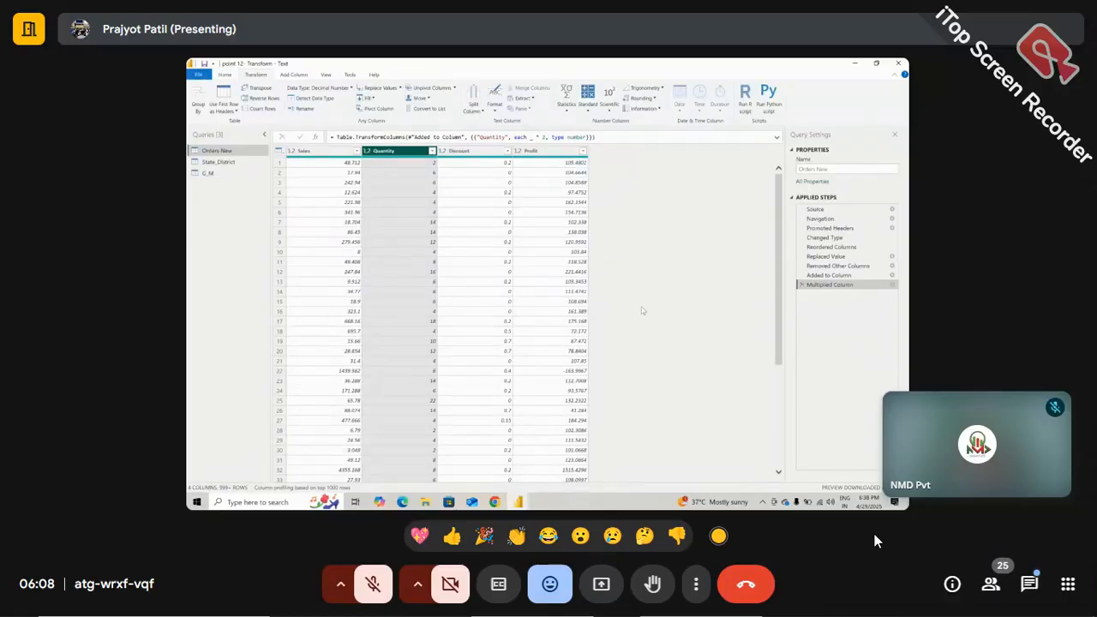
Step: Remove the Multiplied Column step and add a new column that multiplies Quantity by 2
{"action": "left_click", "coordinate": [291, 76]}
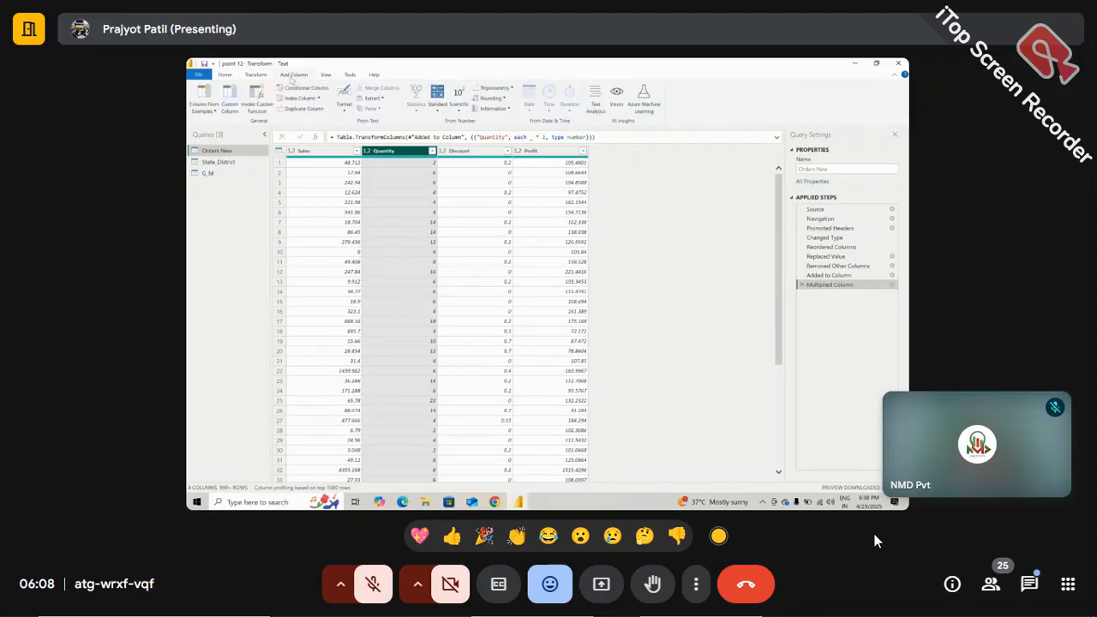
{"action": "left_click", "coordinate": [250, 76]}
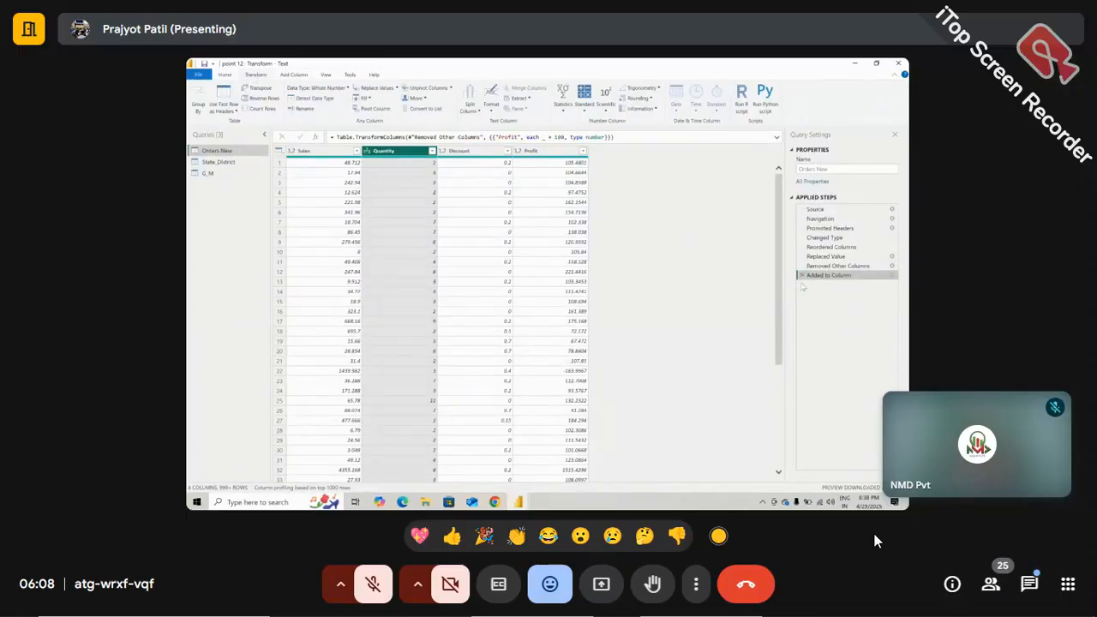
{"action": "left_click", "coordinate": [293, 77]}
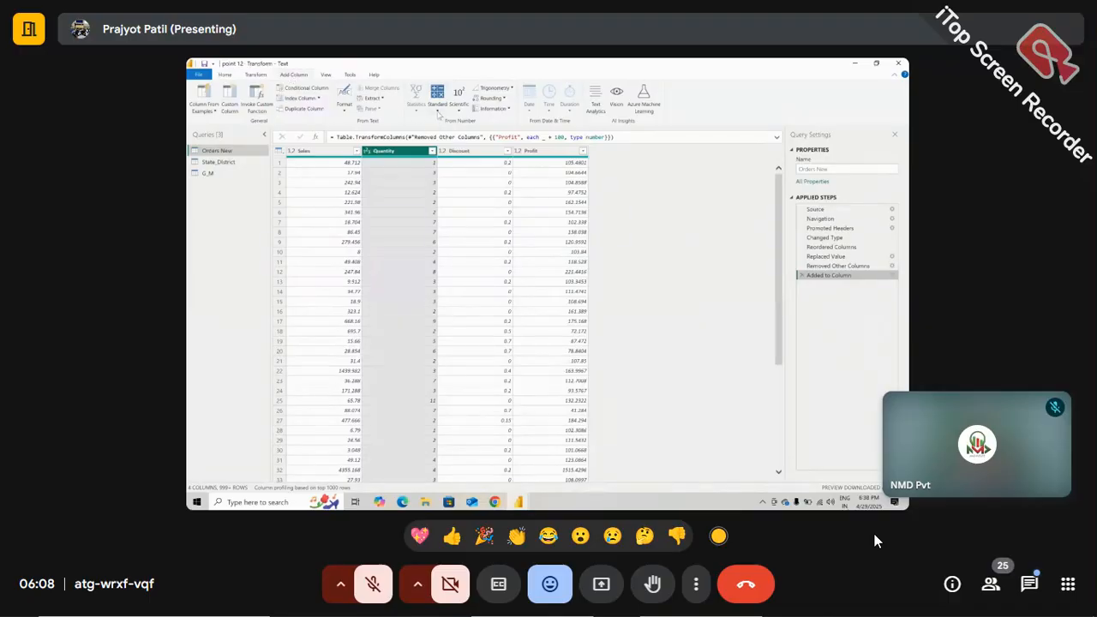
{"action": "left_click", "coordinate": [438, 110]}
{"action": "left_click", "coordinate": [450, 132]}
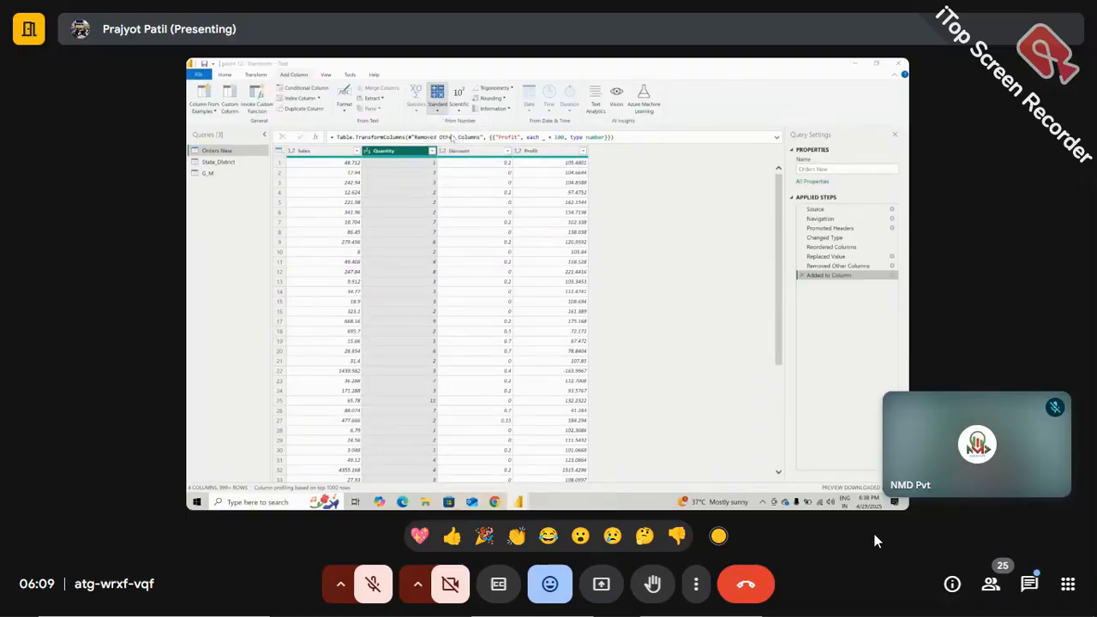
{"action": "left_click", "coordinate": [436, 281]}
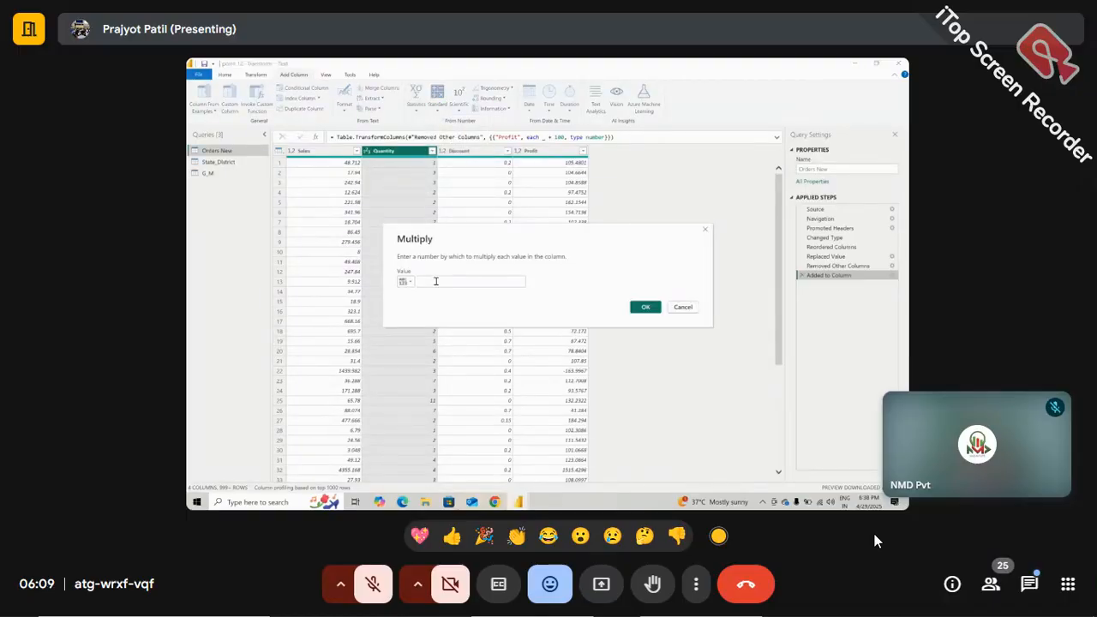
{"action": "type", "text": "2"}
{"action": "left_click", "coordinate": [646, 307]}
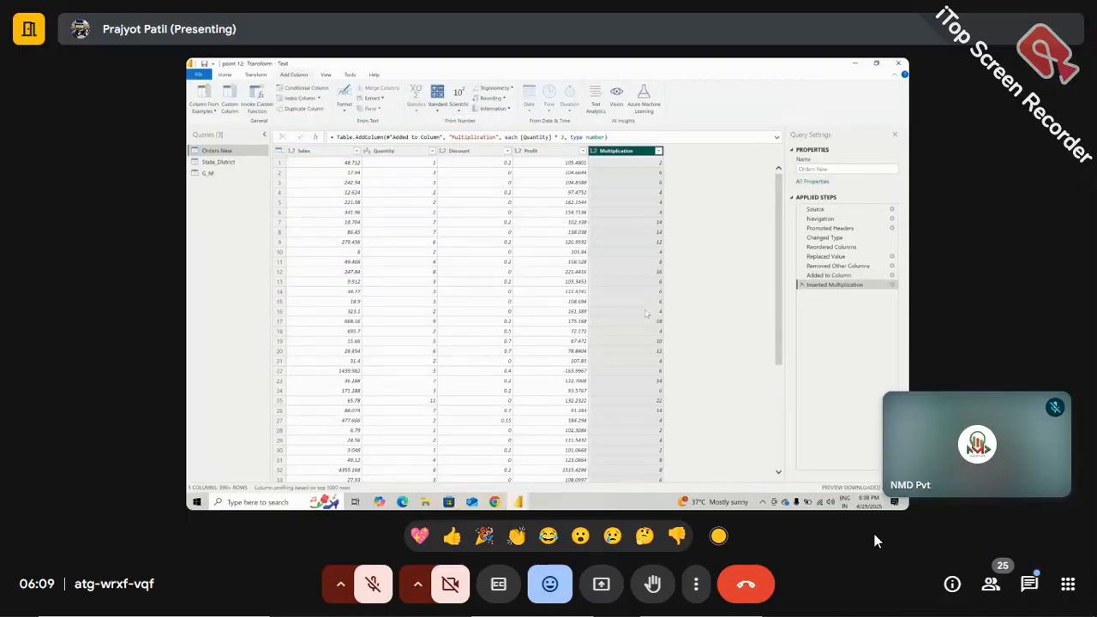
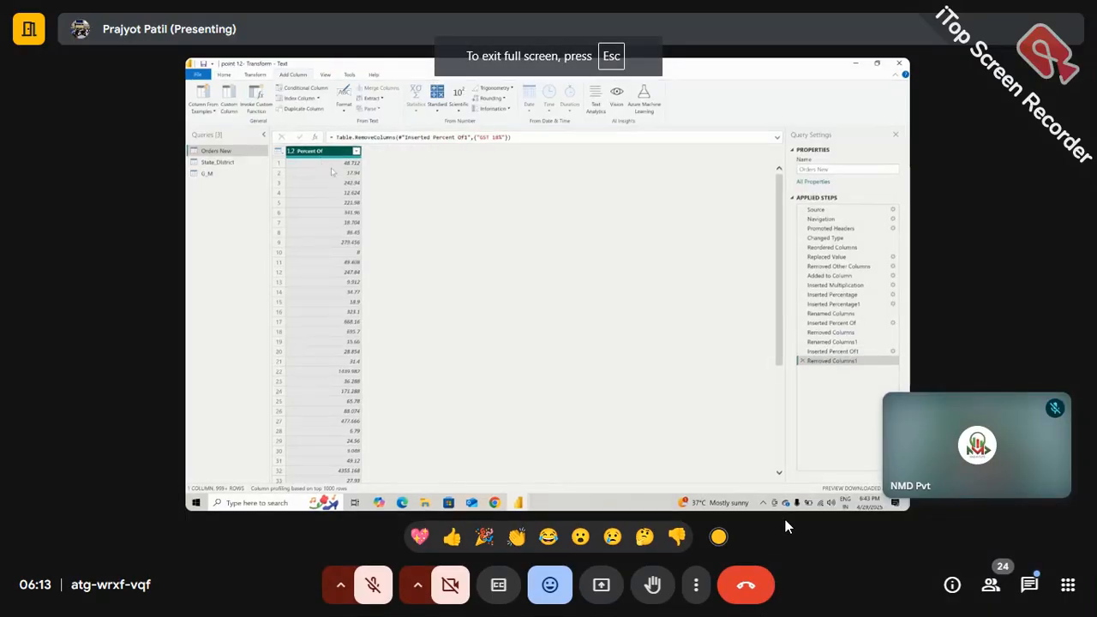
Step: Leave the meeting's full-screen view and switch it back to full screen
{"action": "key", "text": "Escape"}
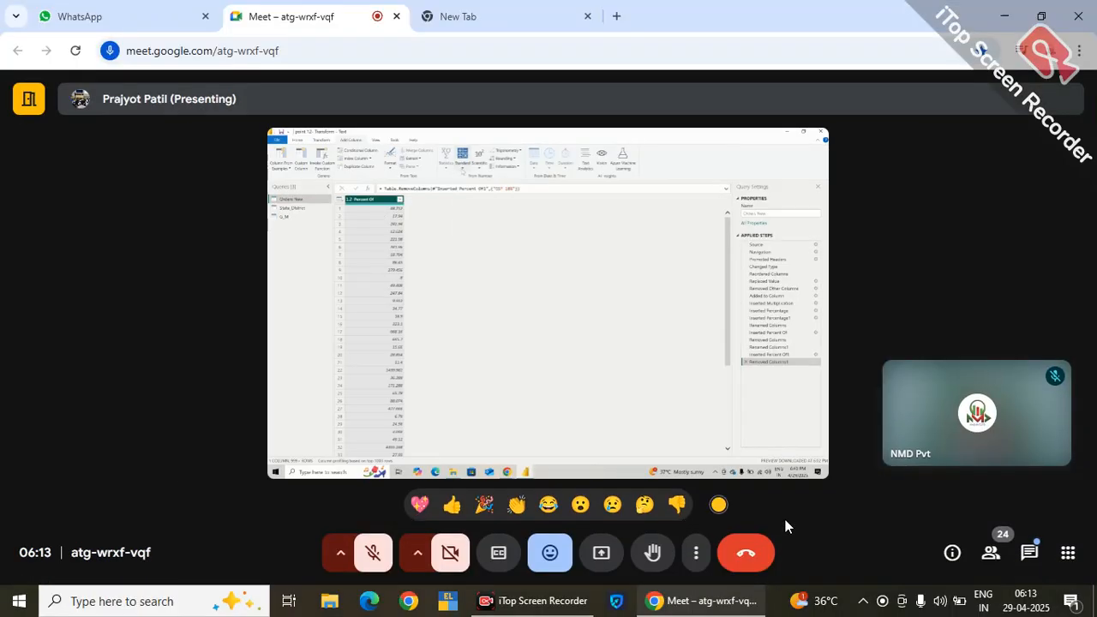
{"action": "left_click", "coordinate": [695, 553]}
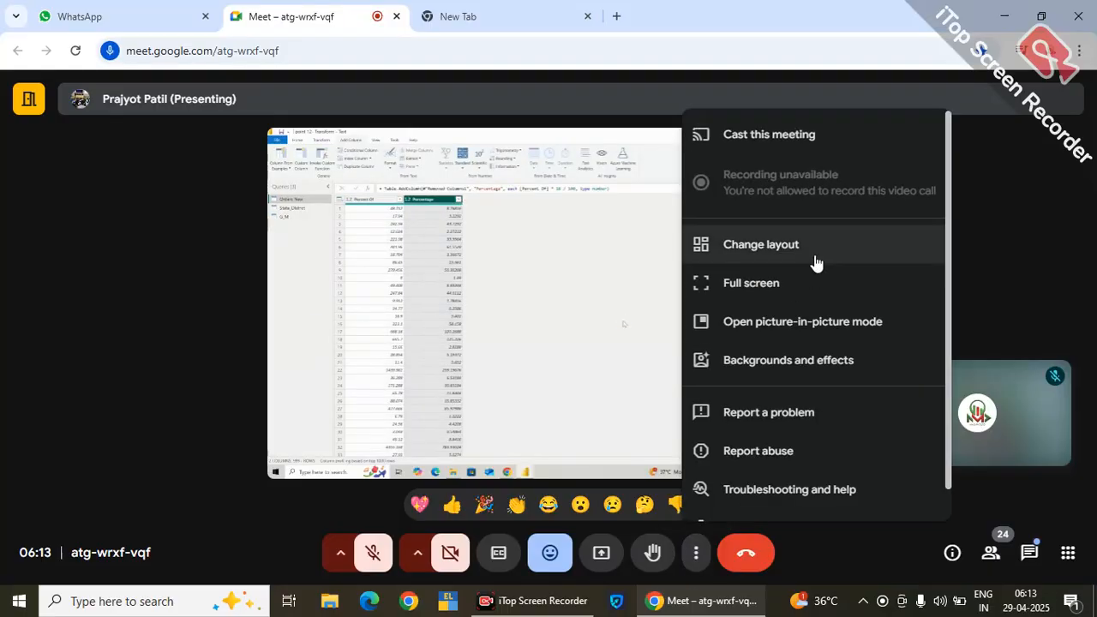
{"action": "left_click", "coordinate": [806, 282]}
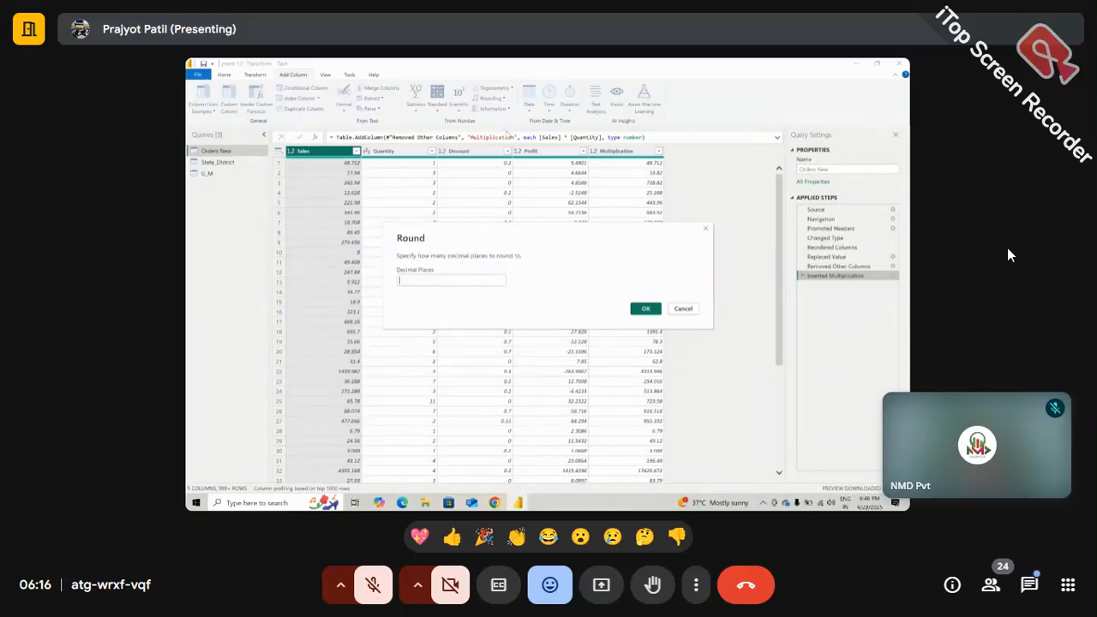
Step: Enter 2 decimal places for rounding and clear the value again
{"action": "type", "text": "2"}
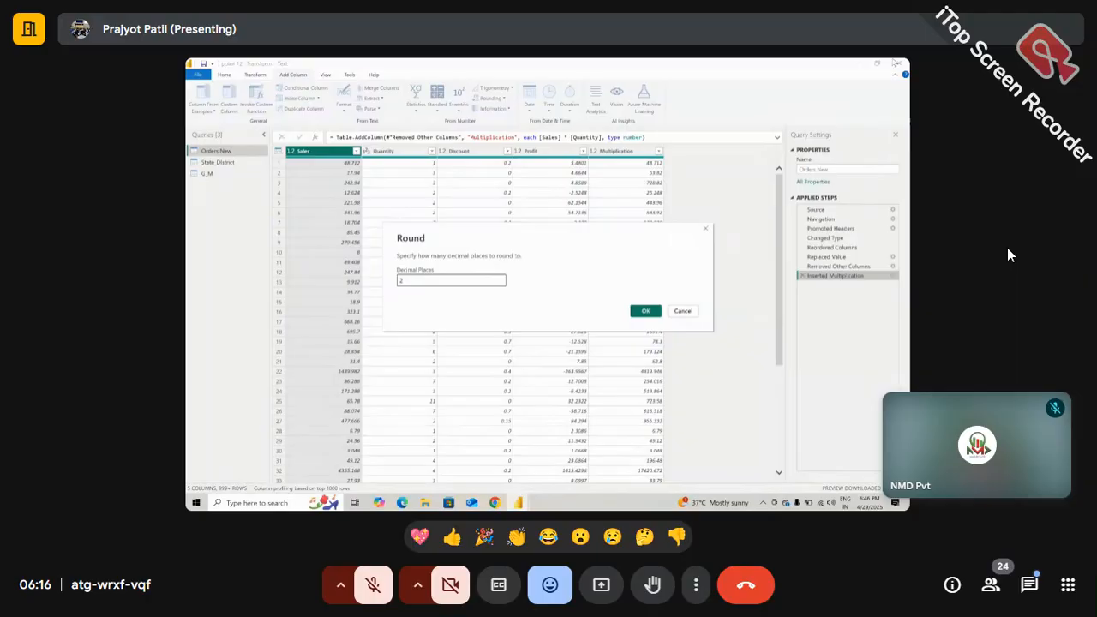
{"action": "key", "text": "BackSpace"}
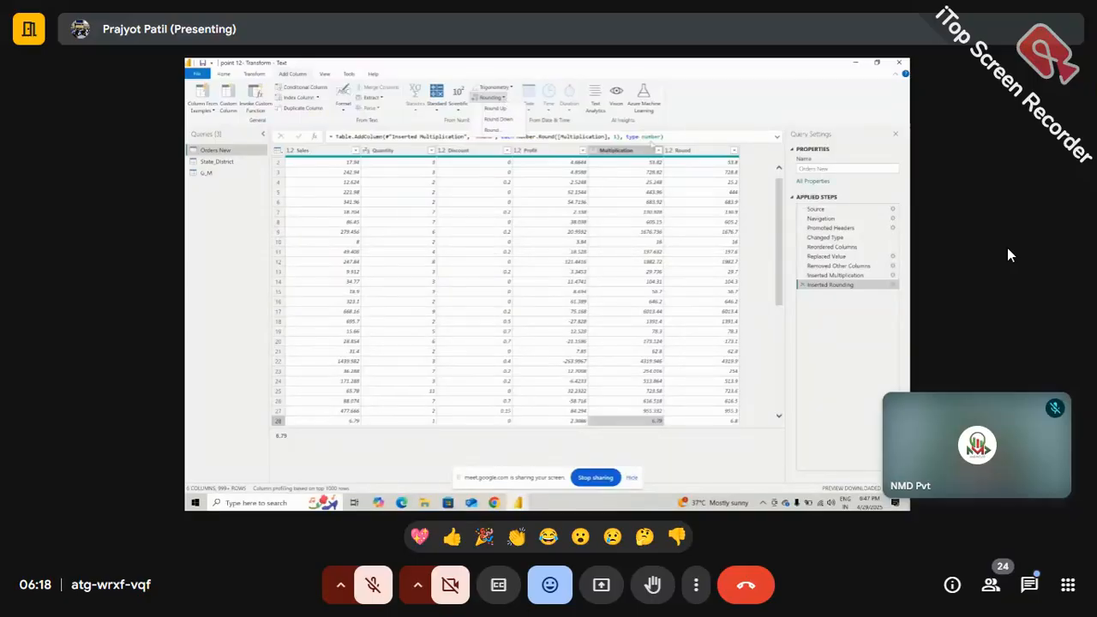
Step: Remove the Profit, Multiplication and Round columns from Orders New
{"action": "left_click", "coordinate": [702, 151]}
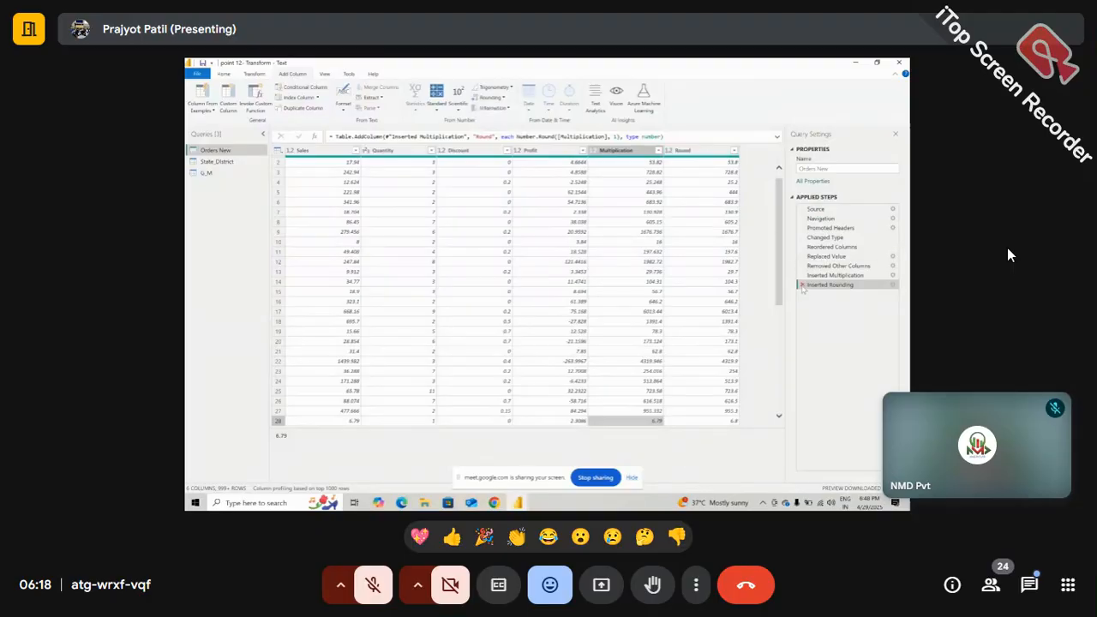
{"action": "left_click", "coordinate": [619, 152]}
{"action": "left_click", "coordinate": [535, 151], "text": "ctrl"}
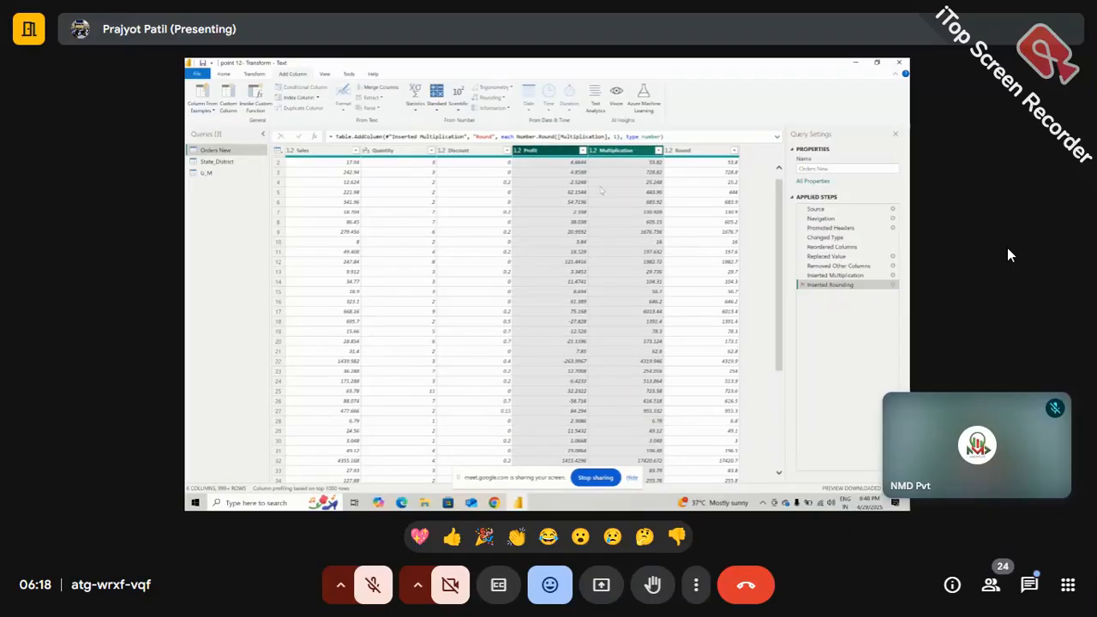
{"action": "left_click", "coordinate": [686, 155], "text": "ctrl"}
{"action": "right_click", "coordinate": [686, 155]}
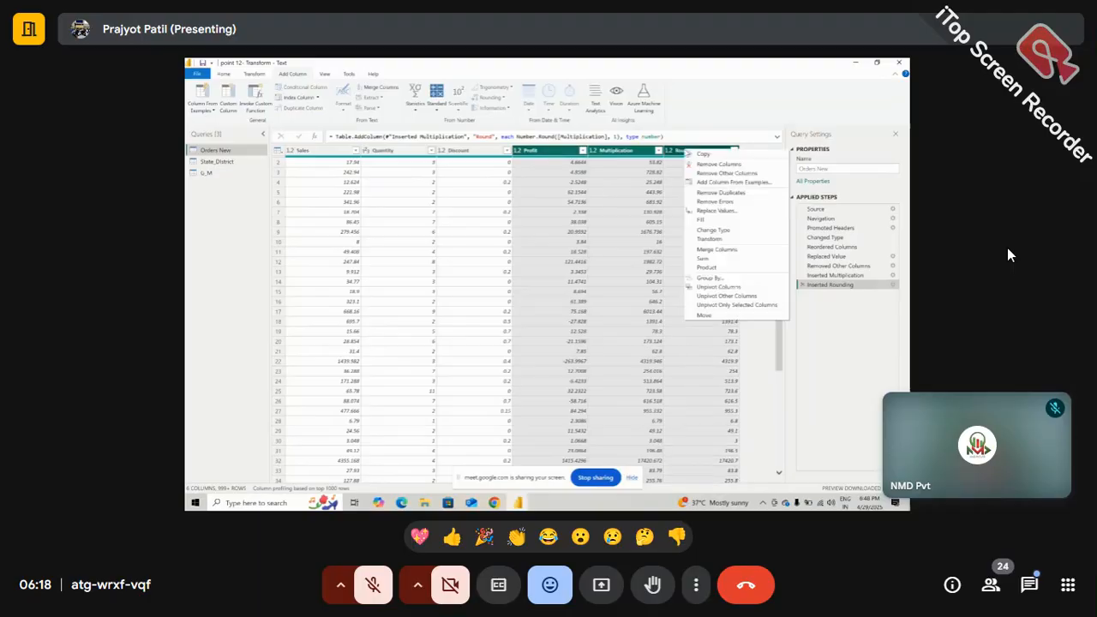
{"action": "left_click", "coordinate": [719, 163]}
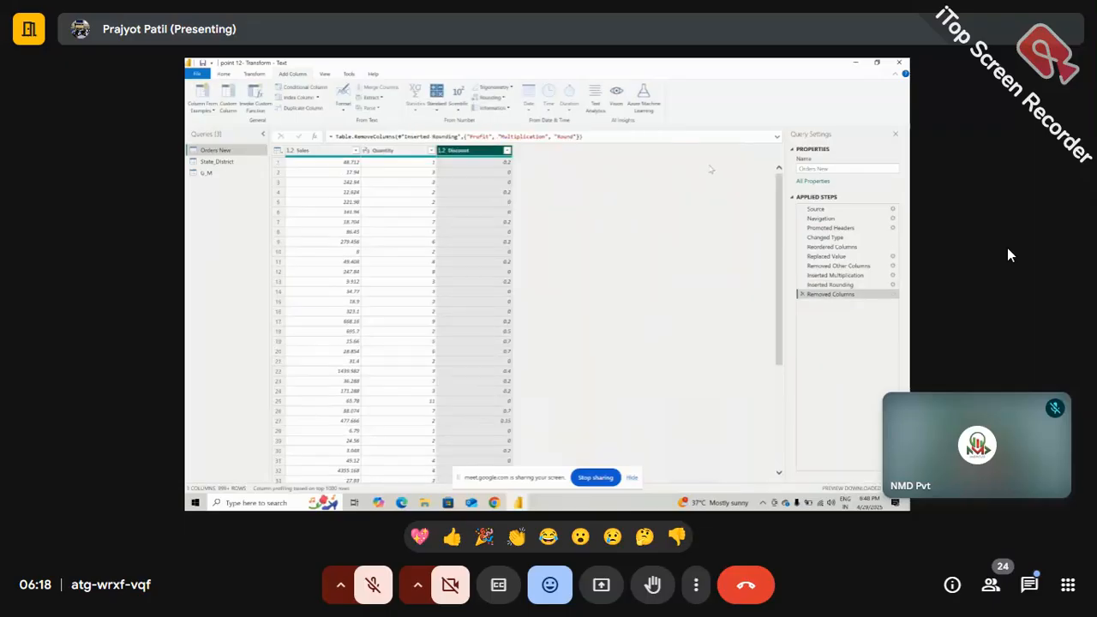
Step: Examine the Sales, Quantity and Discount values in the first two rows of Orders New
{"action": "left_click", "coordinate": [498, 173]}
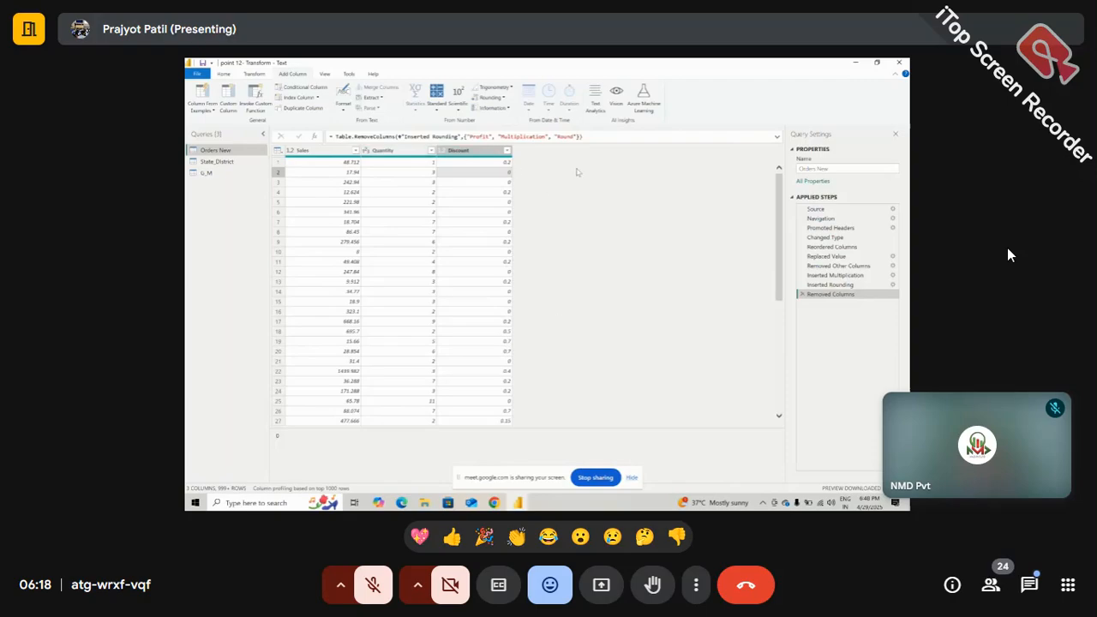
{"action": "left_click", "coordinate": [349, 163]}
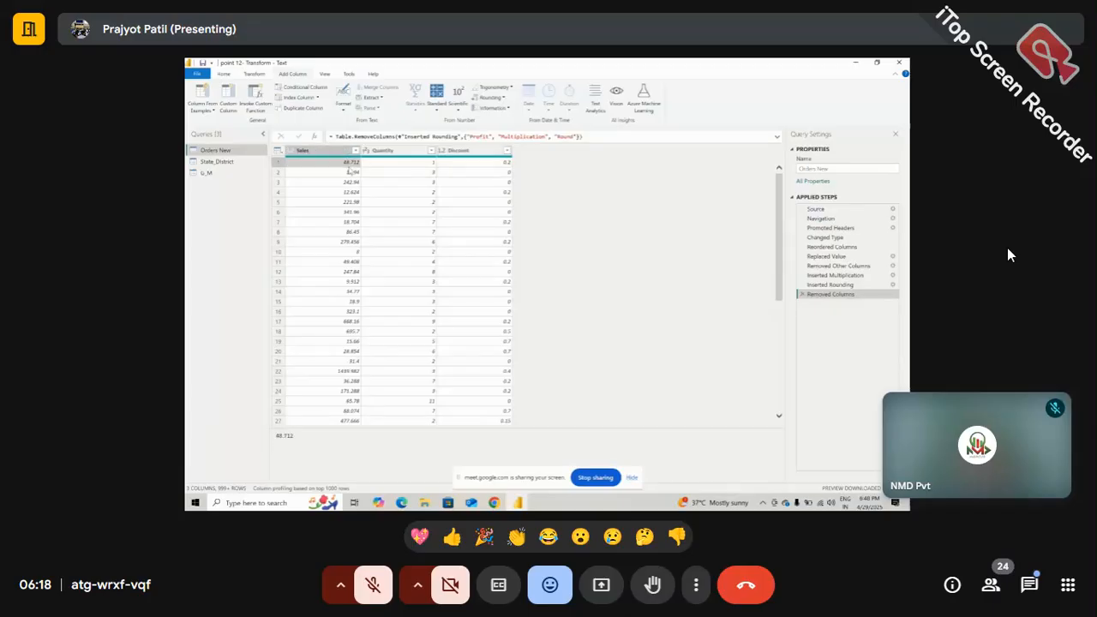
{"action": "left_click", "coordinate": [402, 165]}
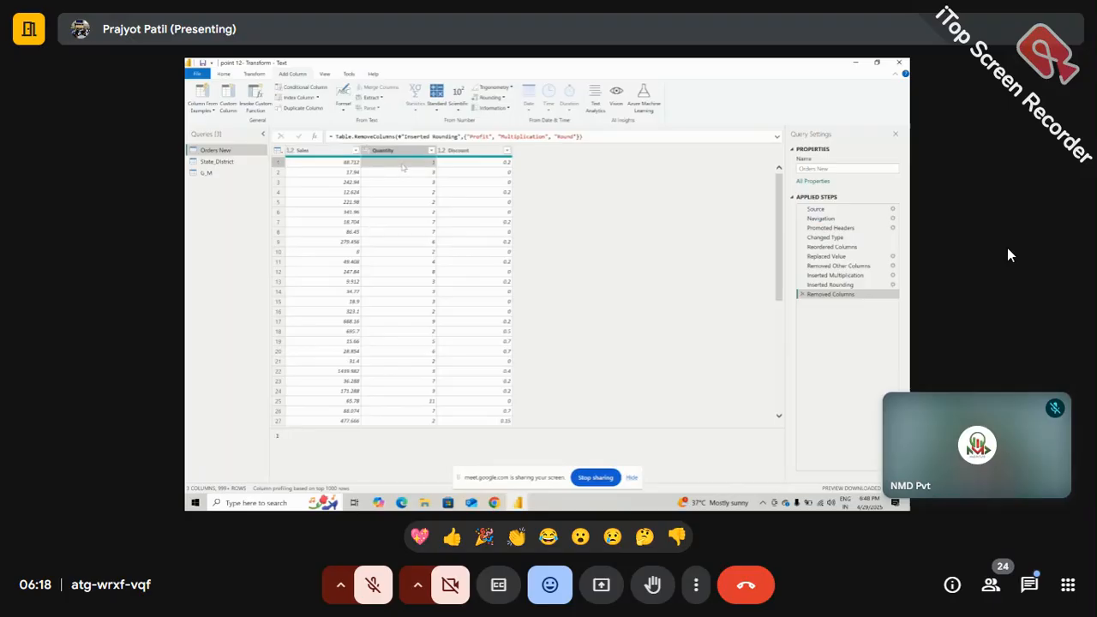
{"action": "left_click", "coordinate": [493, 168]}
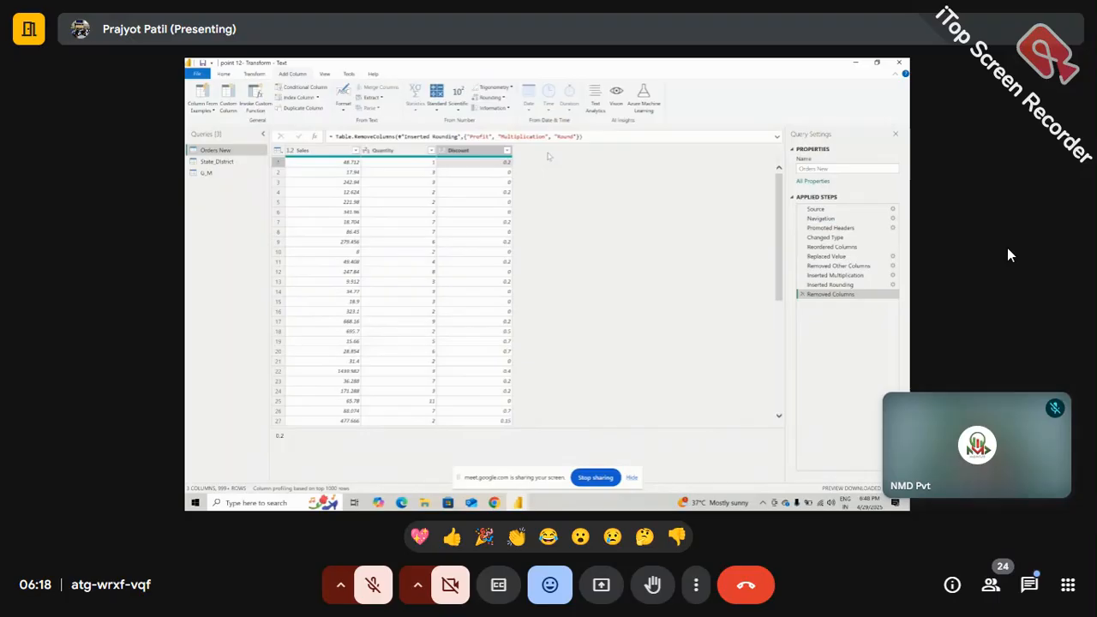
{"action": "left_click", "coordinate": [347, 172]}
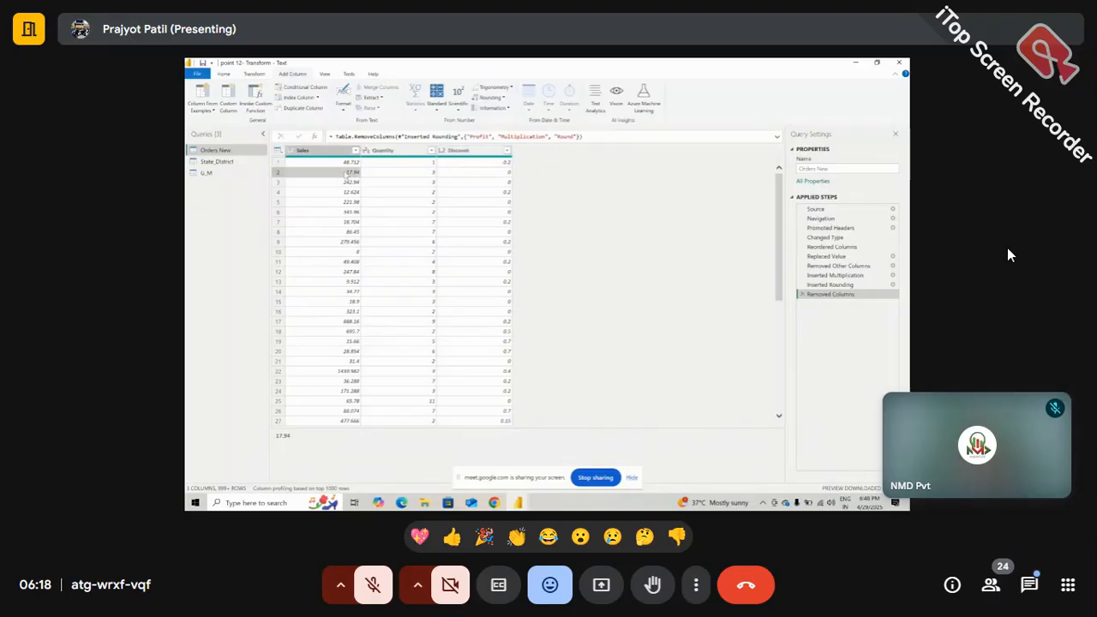
{"action": "left_click", "coordinate": [485, 171]}
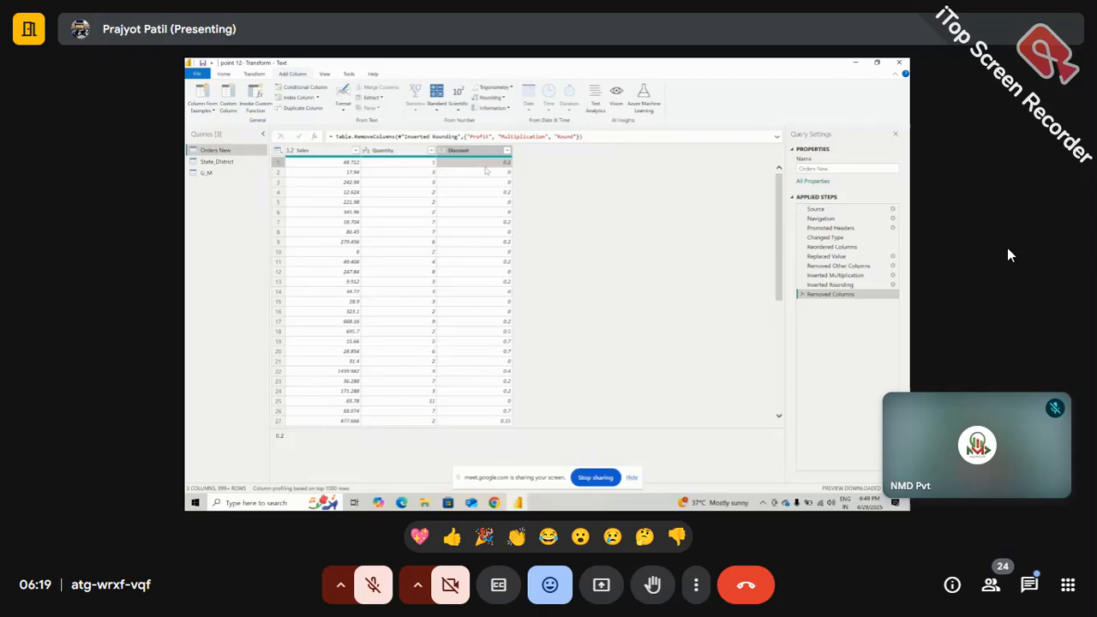
Step: Add a column that multiplies Sales, Quantity and Discount together, and check its values in the first rows
{"action": "left_click", "coordinate": [314, 154]}
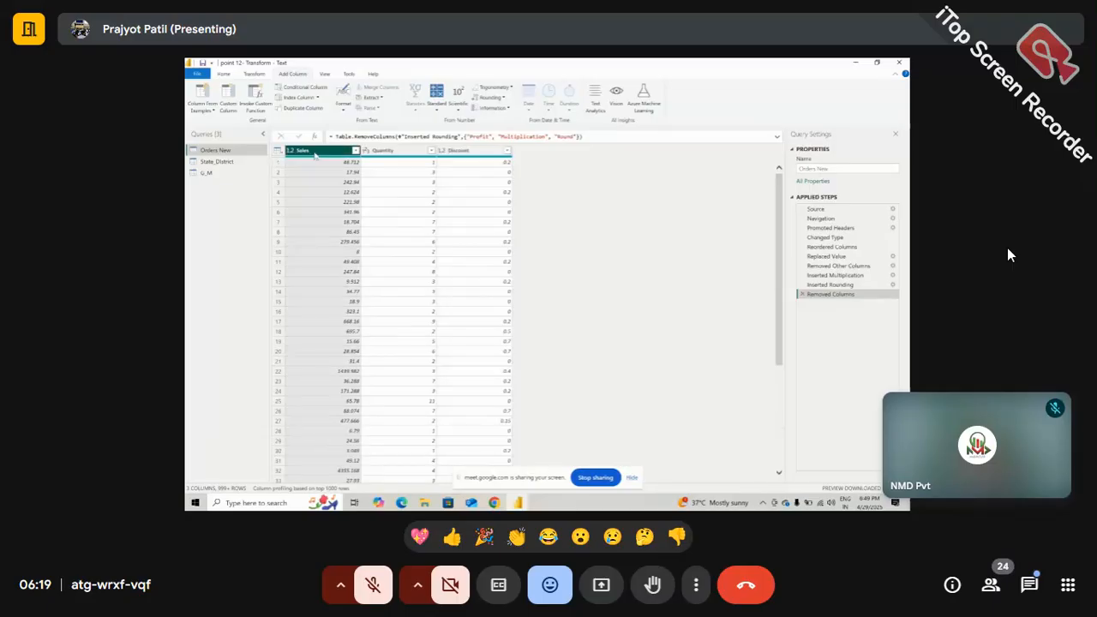
{"action": "left_click", "coordinate": [373, 154], "text": "ctrl"}
{"action": "left_click", "coordinate": [453, 154], "text": "ctrl"}
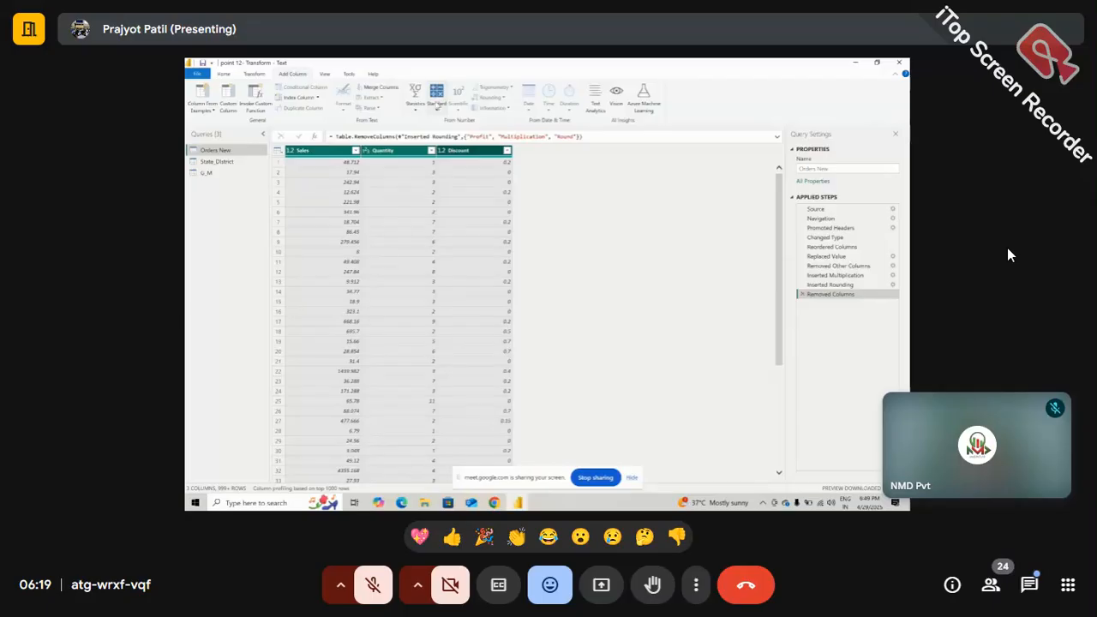
{"action": "left_click", "coordinate": [437, 97]}
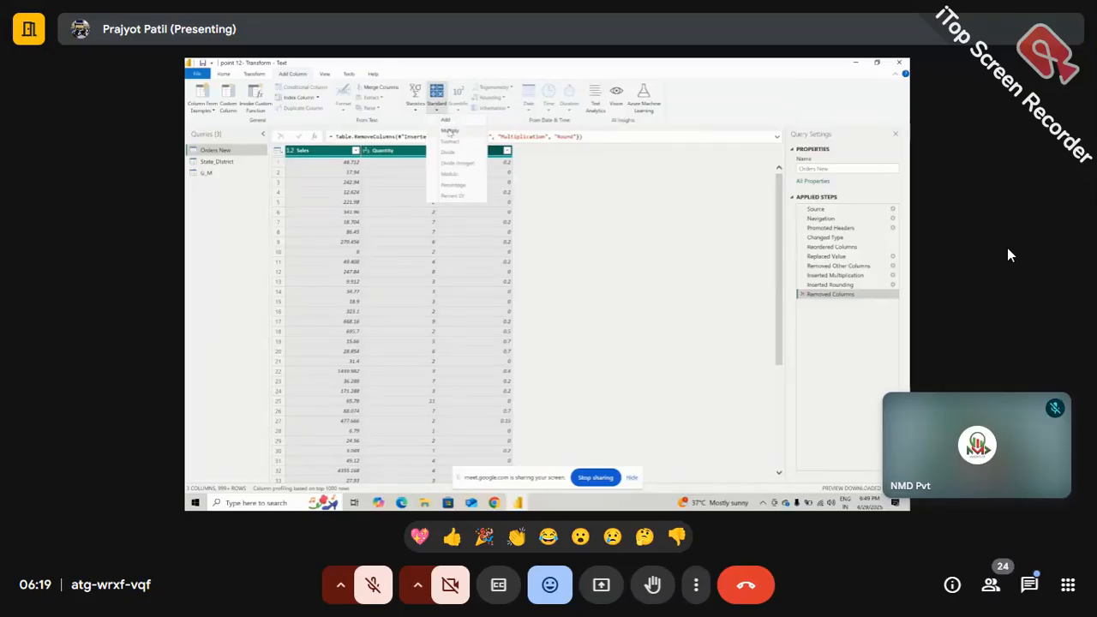
{"action": "left_click", "coordinate": [449, 131]}
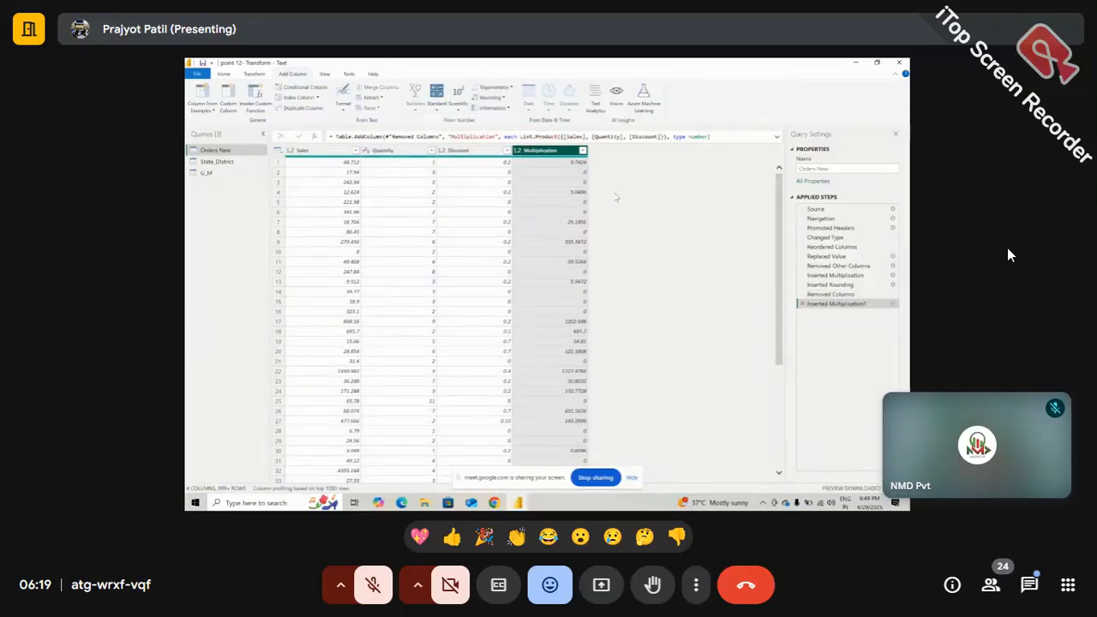
{"action": "left_click", "coordinate": [508, 174]}
{"action": "left_click", "coordinate": [585, 174]}
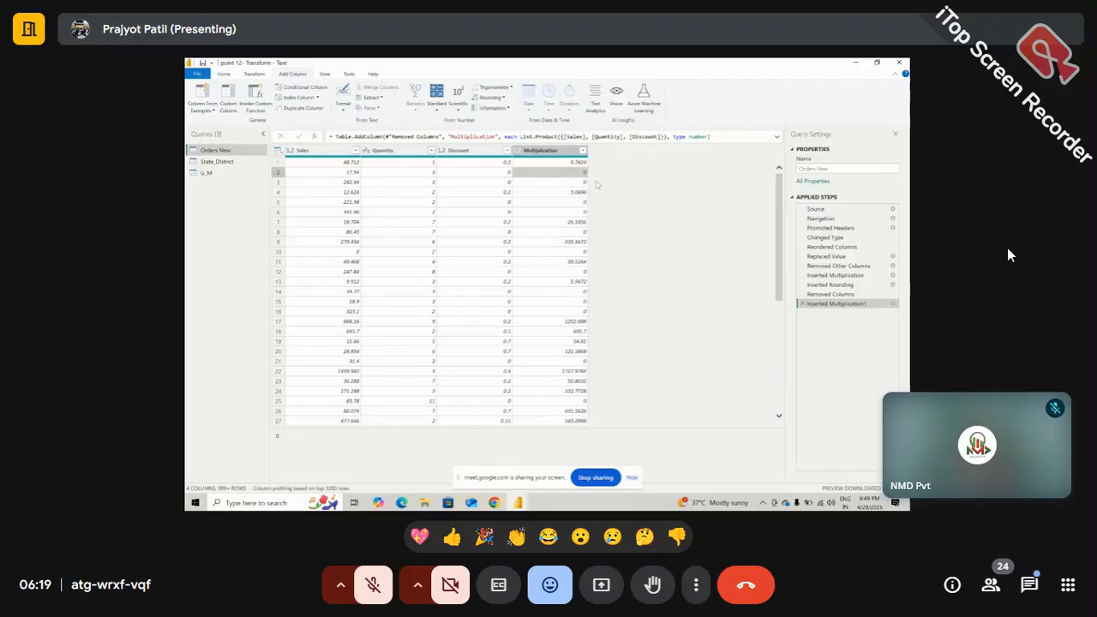
{"action": "left_click", "coordinate": [585, 183]}
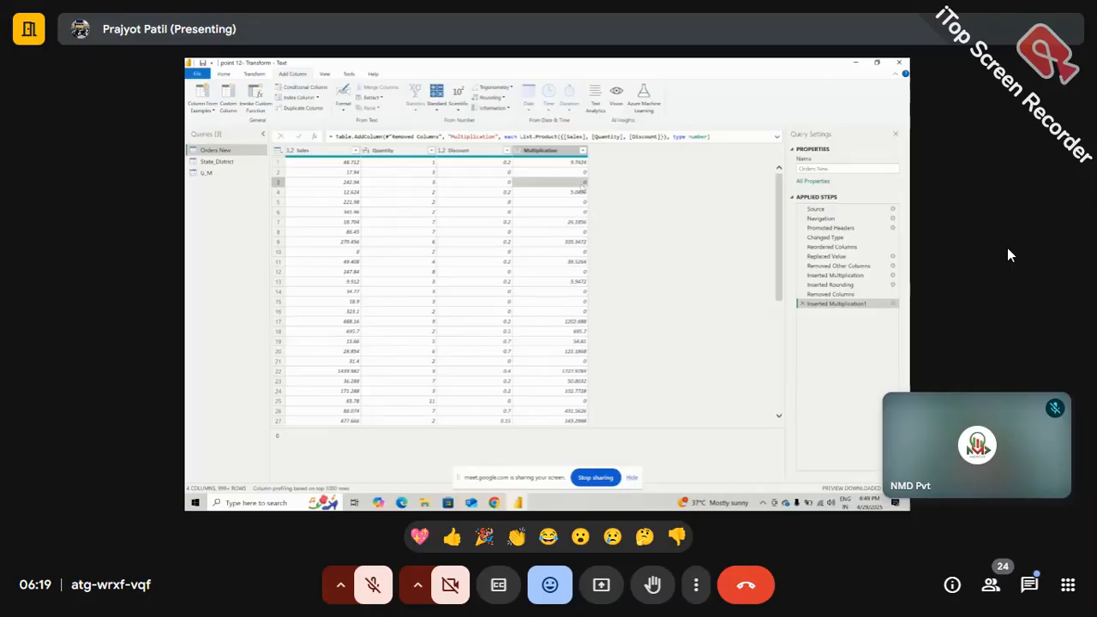
{"action": "left_click", "coordinate": [492, 184]}
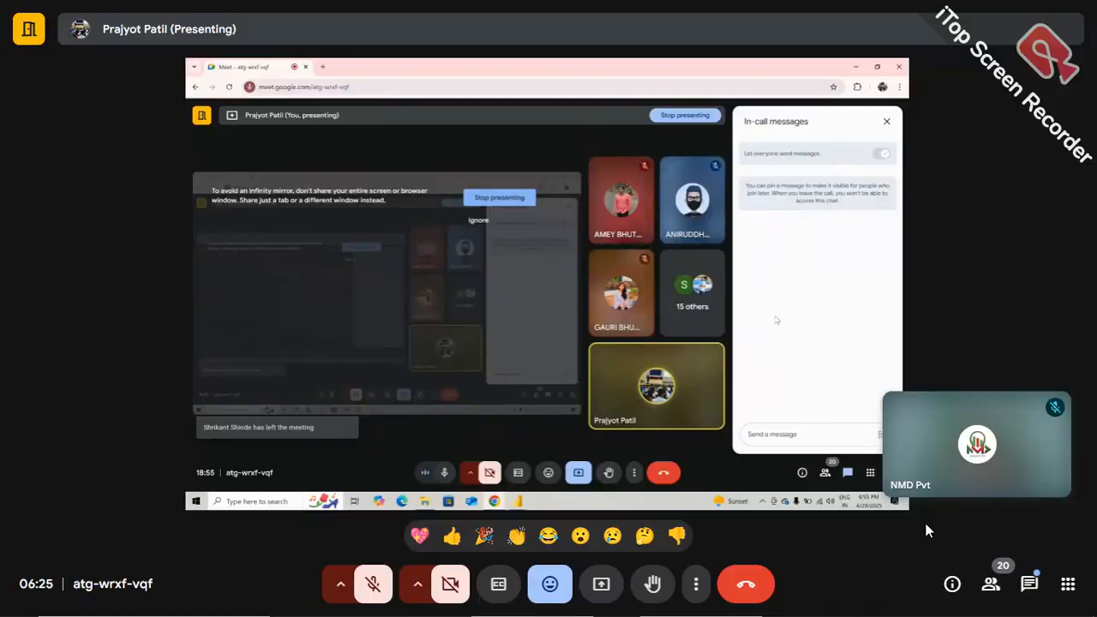
Step: Look through the meeting's participant list from start to end and close it
{"action": "left_click", "coordinate": [991, 585]}
{"action": "scroll", "coordinate": [951, 451], "scroll_direction": "down", "scroll_amount": 7}
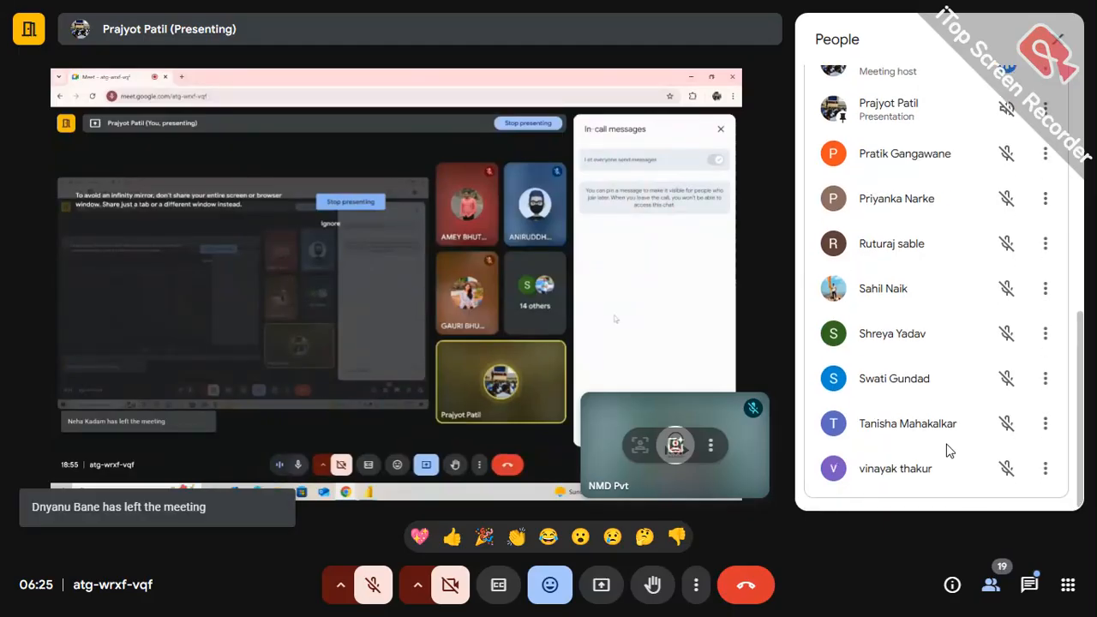
{"action": "scroll", "coordinate": [950, 451], "scroll_direction": "up", "scroll_amount": 7}
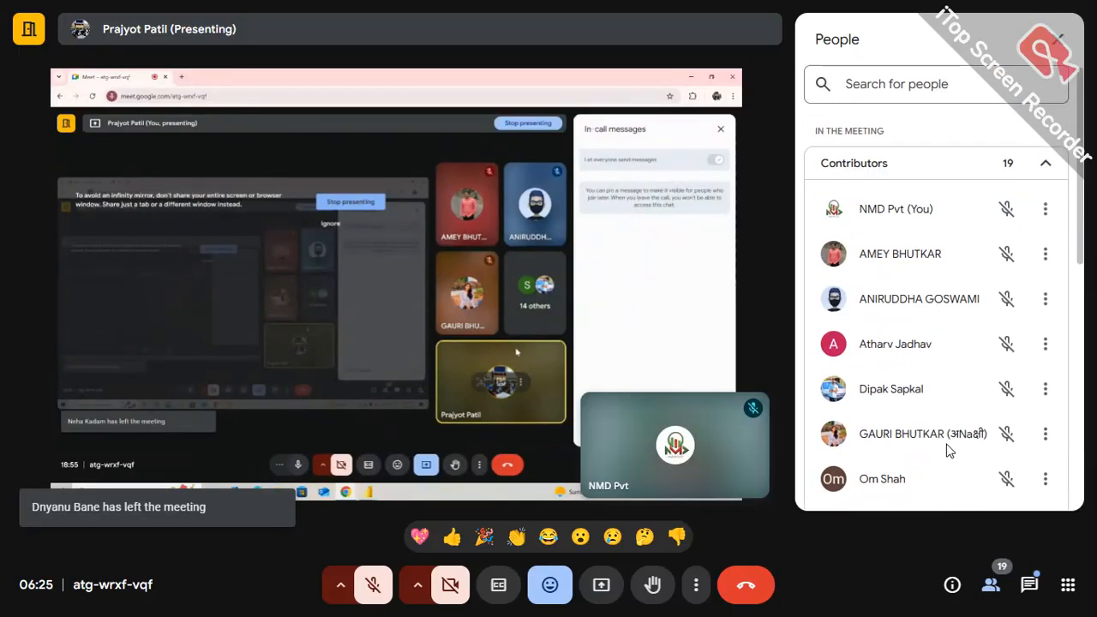
{"action": "scroll", "coordinate": [950, 450], "scroll_direction": "down", "scroll_amount": 8}
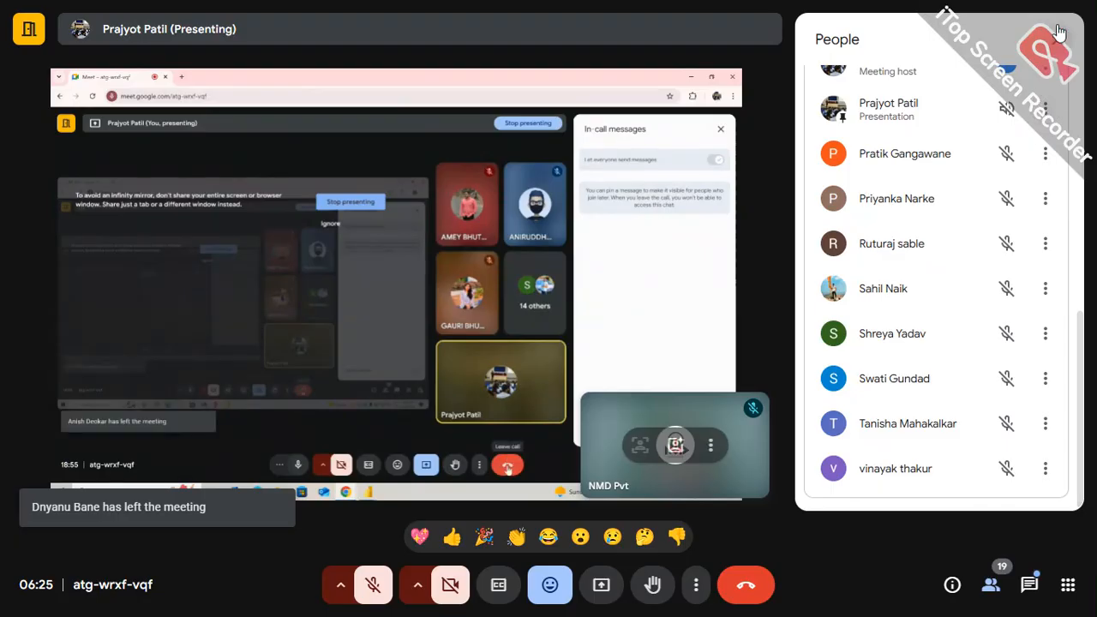
{"action": "left_click", "coordinate": [1059, 38]}
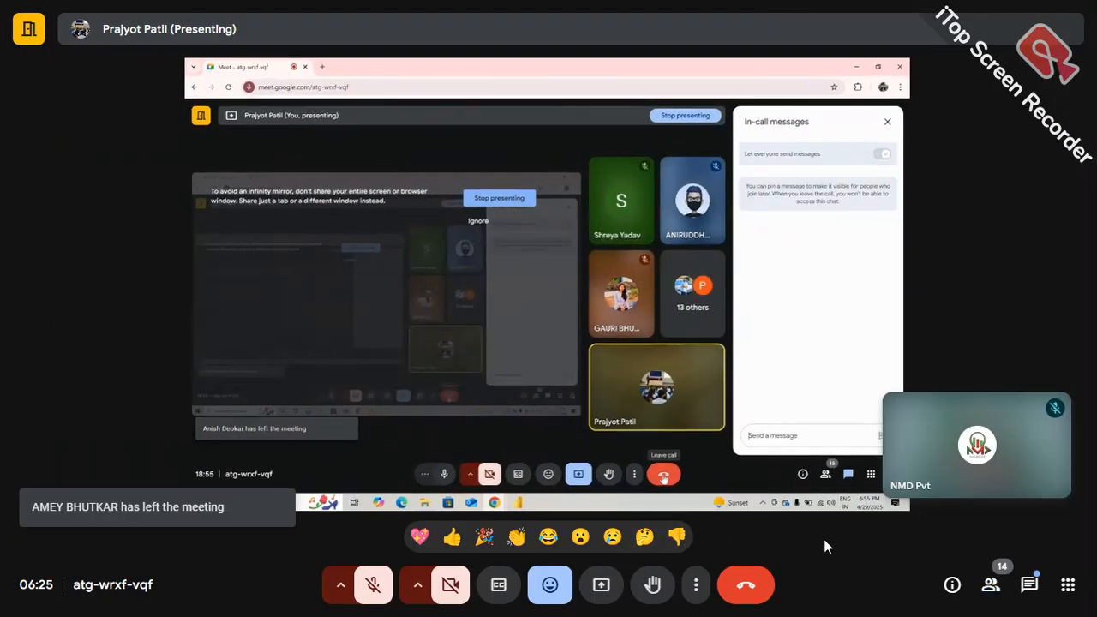